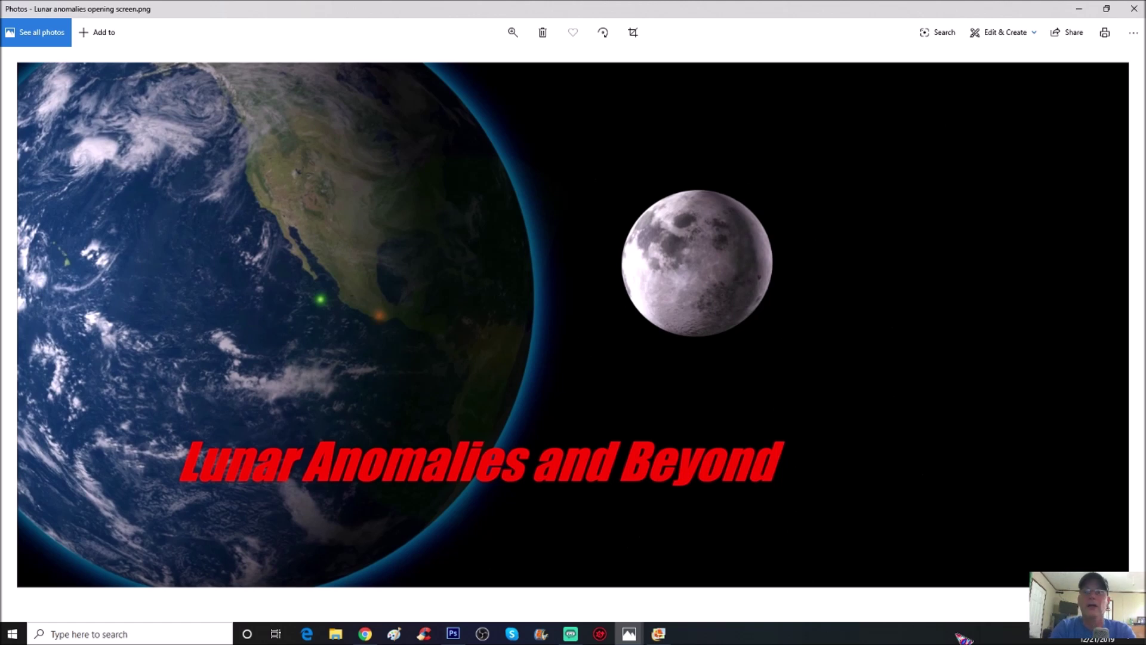
# Bring the Flickr photostream of lunar photographs in Chrome to the front
pyautogui.click(365, 634)
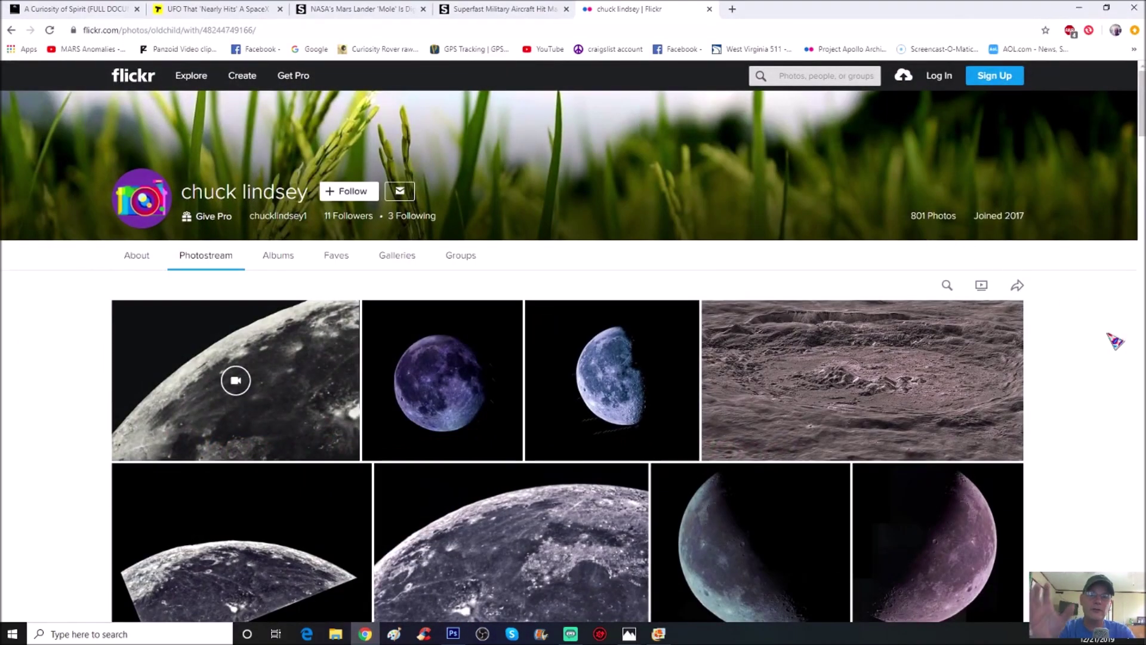
# Browse down and back up the Flickr moon photostream, then bring up the arrow-annotated photo in Photo Gallery
pyautogui.scroll(-1, 1115, 341)
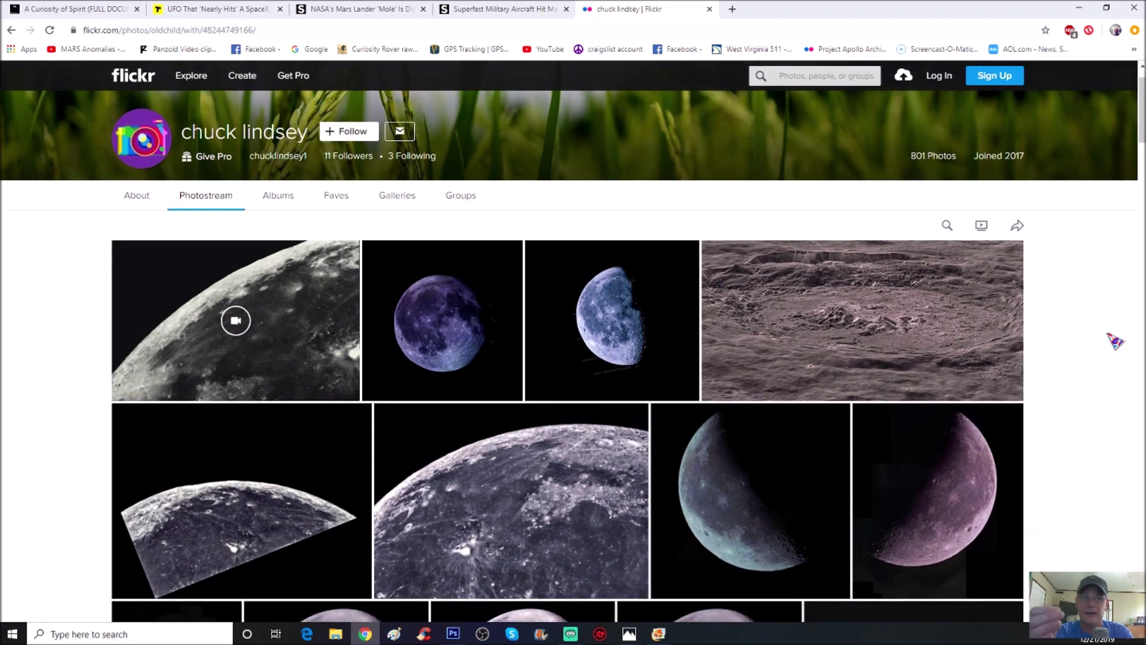
pyautogui.scroll(-15, 1115, 340)
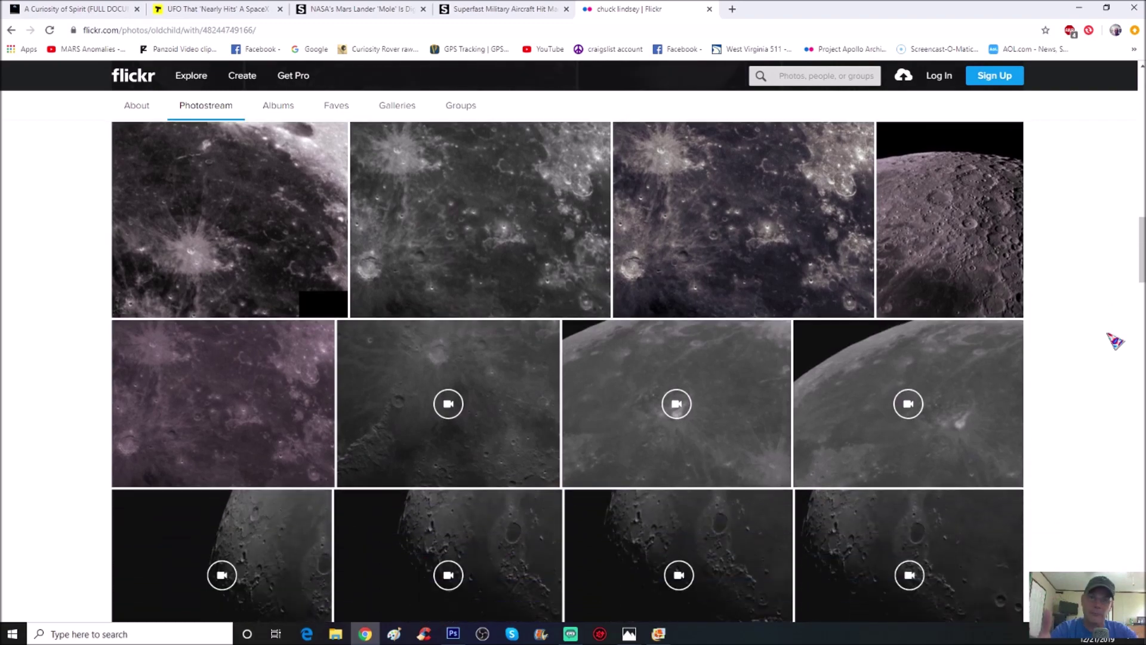
pyautogui.scroll(-8, 1115, 341)
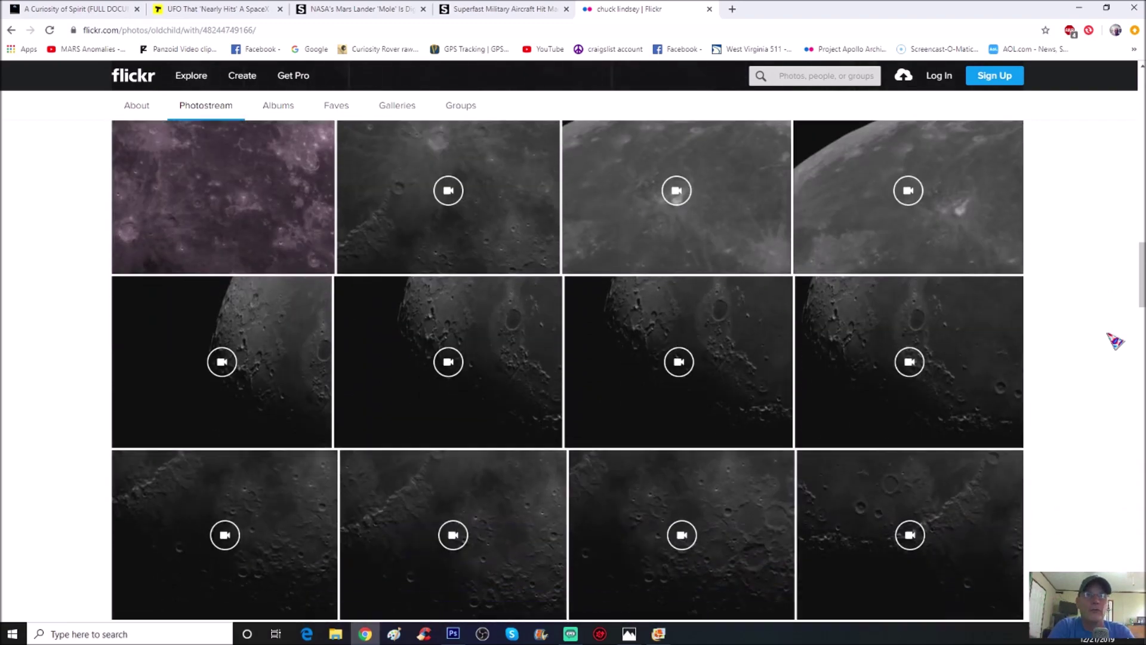
pyautogui.scroll(-16, 1115, 340)
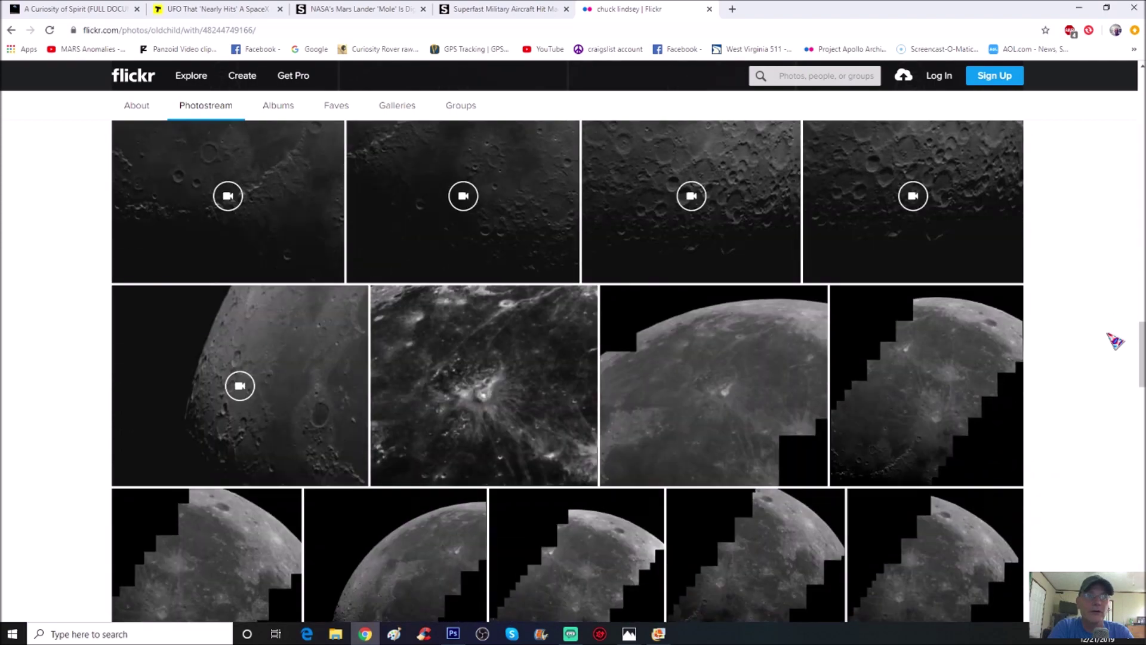
pyautogui.scroll(-3, 1115, 341)
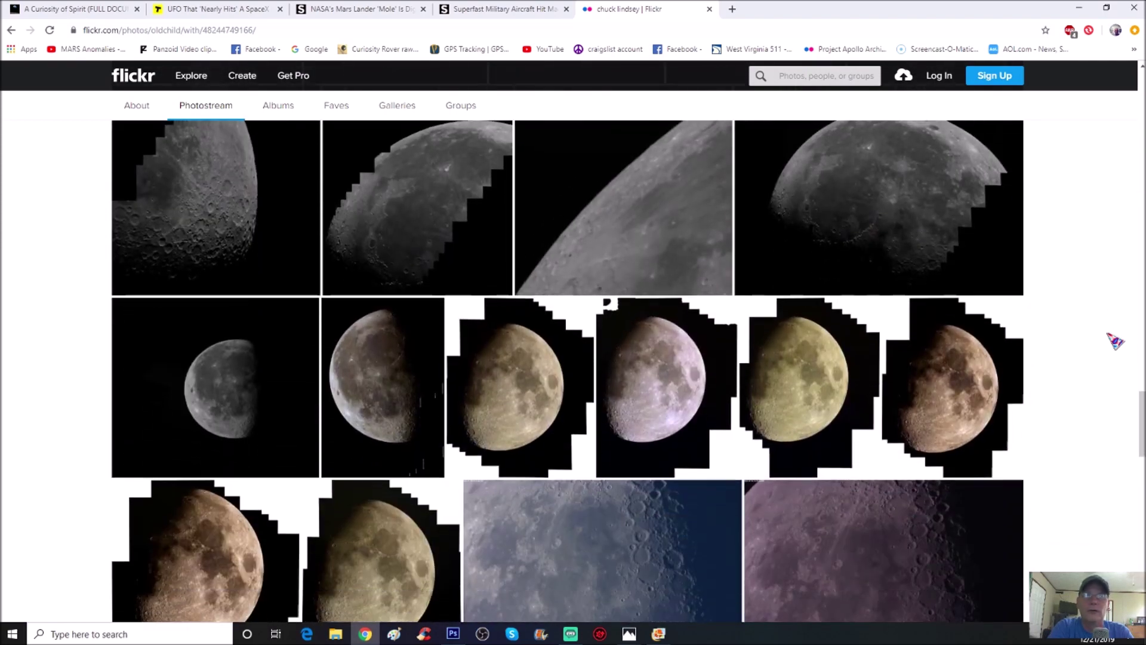
pyautogui.scroll(-3, 1115, 341)
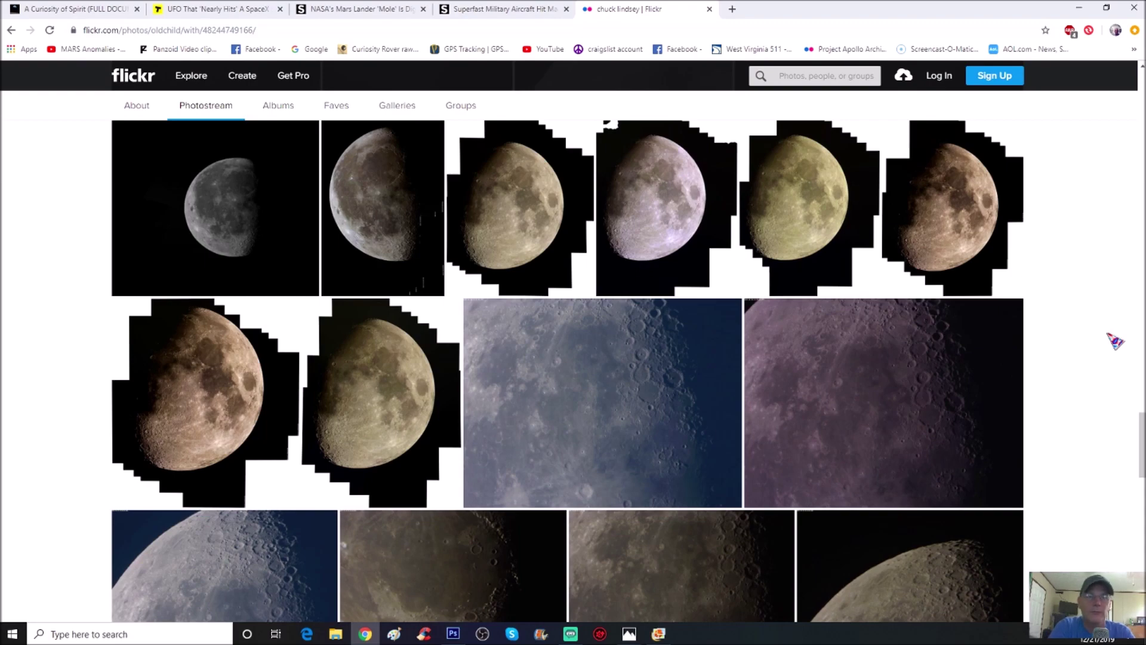
pyautogui.scroll(15, 1115, 340)
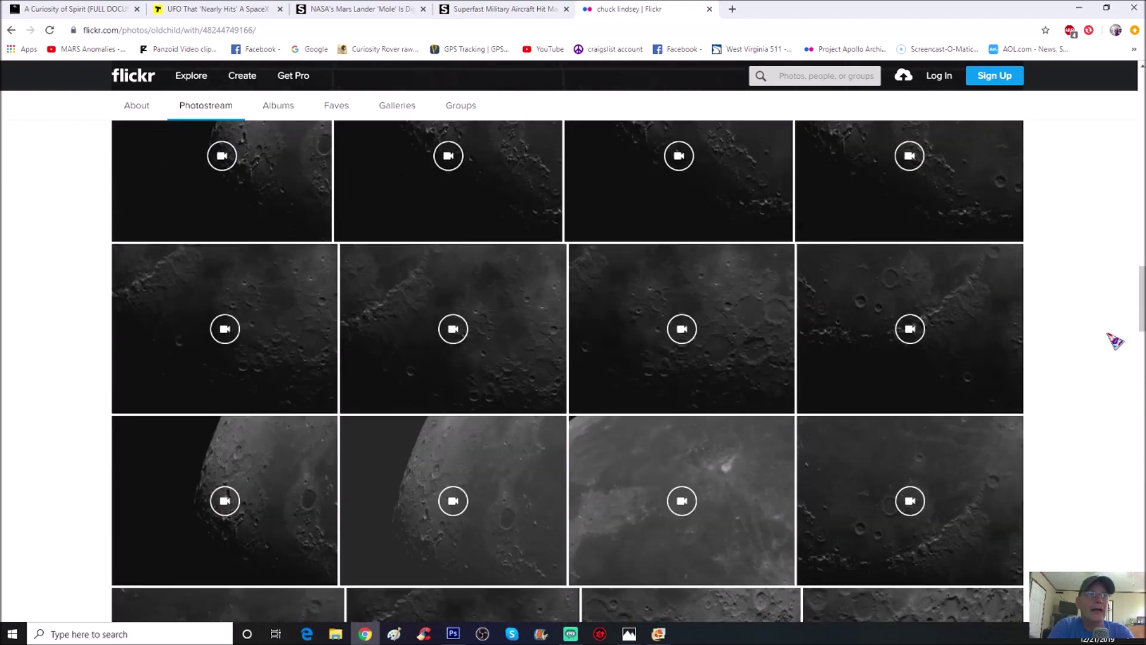
pyautogui.scroll(15, 1115, 341)
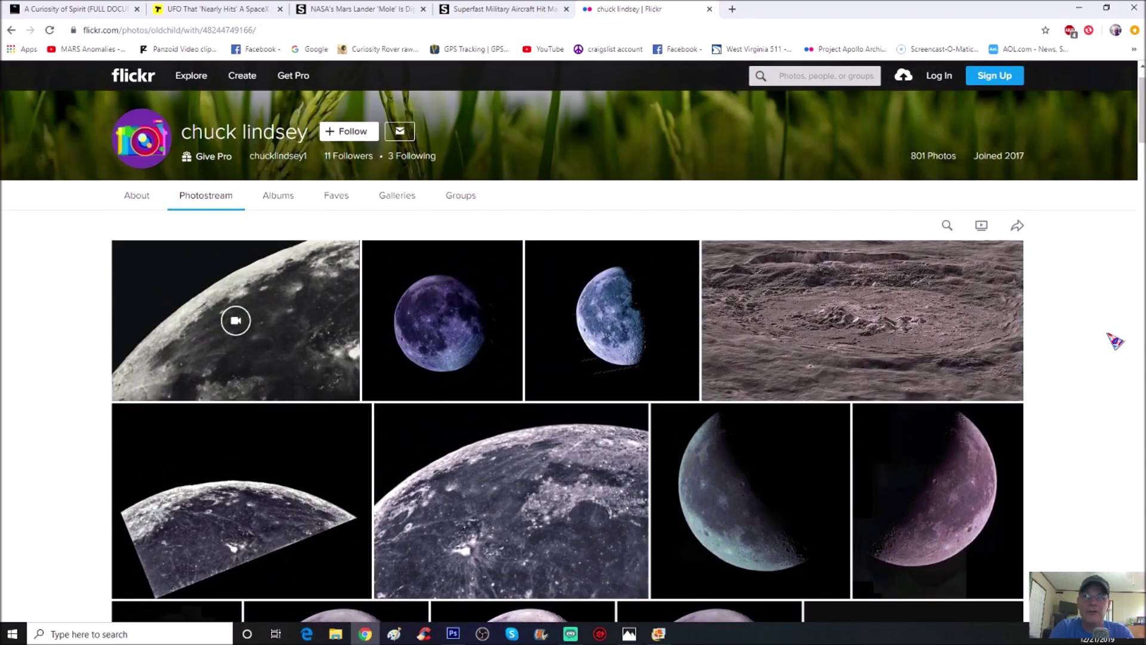
pyautogui.scroll(1, 1108, 309)
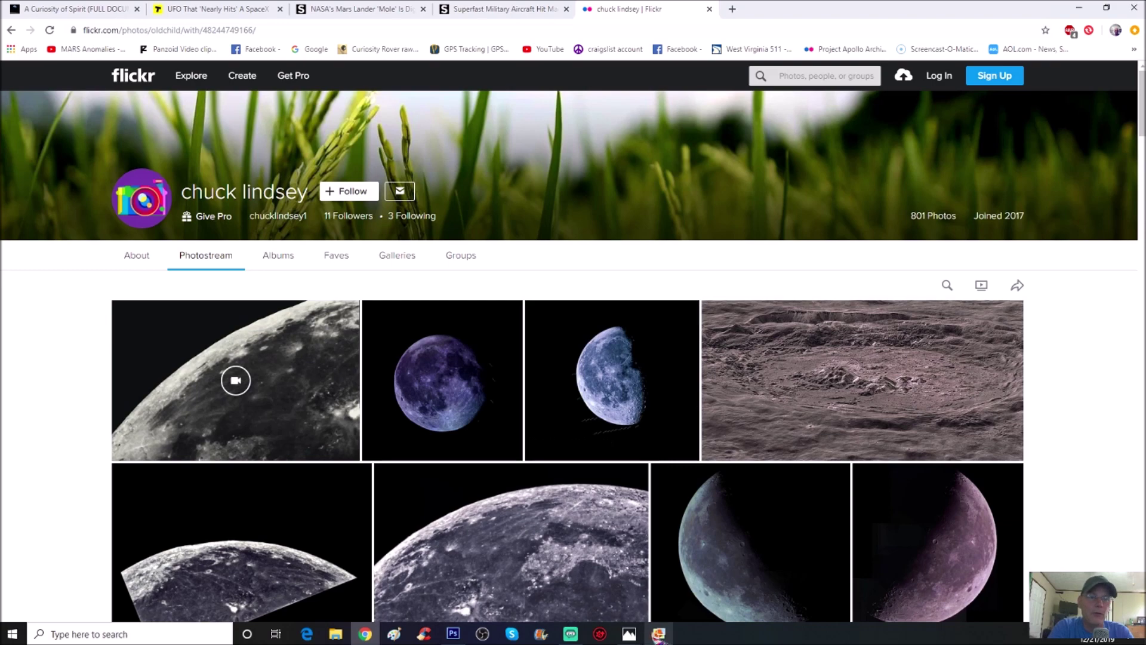
pyautogui.click(661, 638)
# Zoom out in Photo Gallery until the whole moon photo and its red arrow fit
pyautogui.scroll(3, 603, 455)
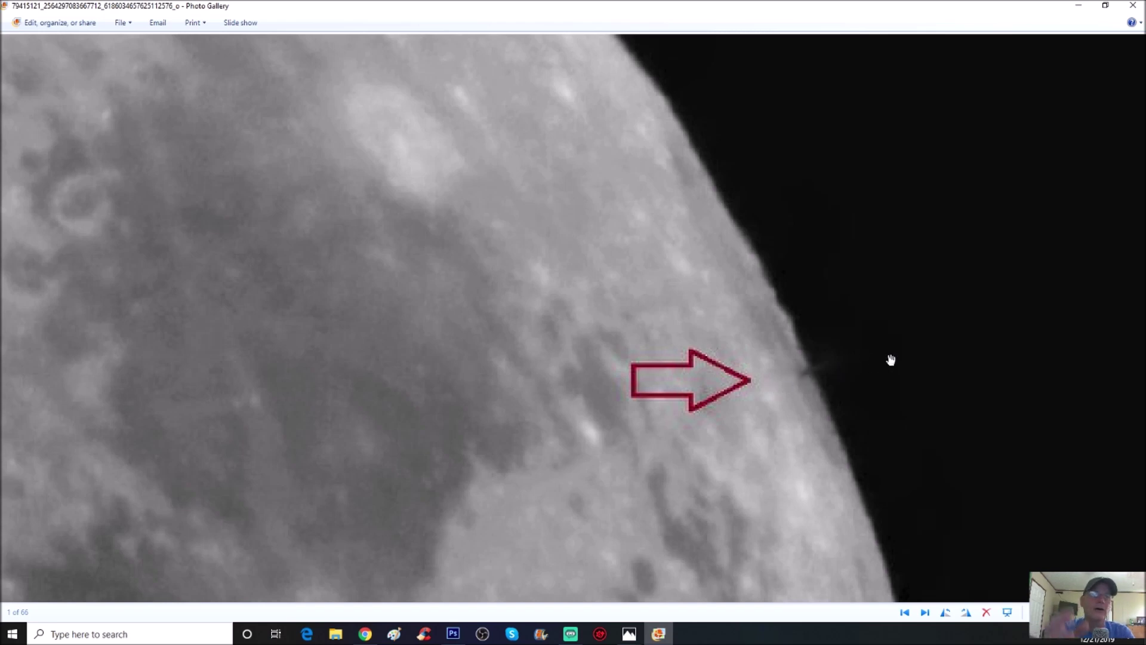
pyautogui.scroll(-2, 890, 360)
pyautogui.scroll(-3, 890, 360)
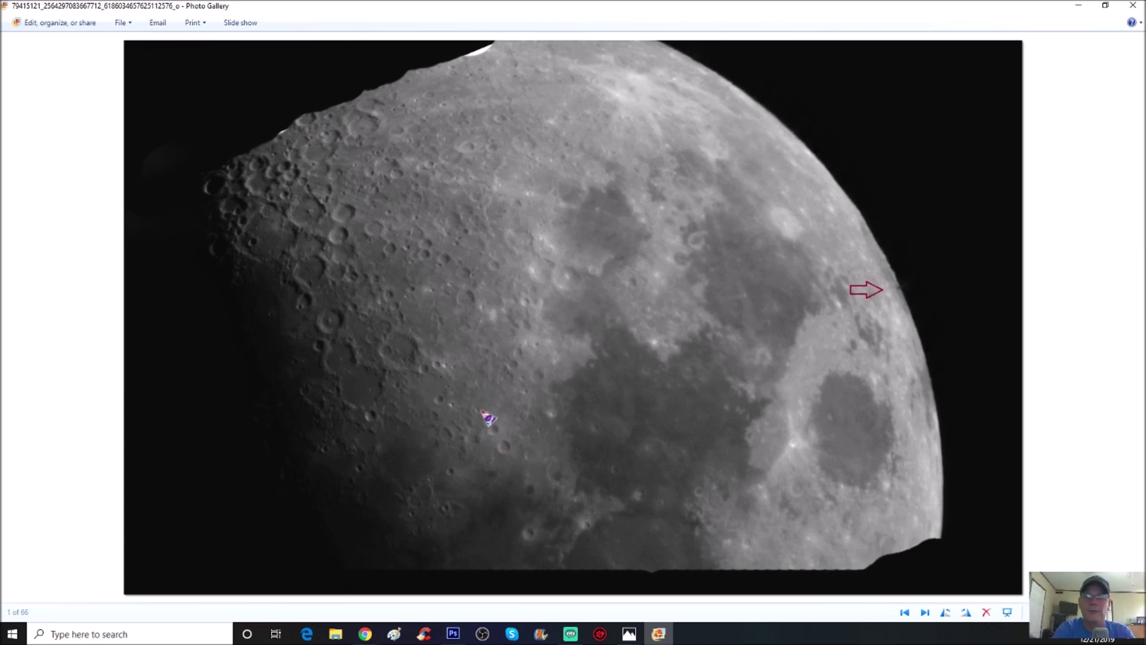
# Switch to the moon image in Photoshop and restore its Snapshot 1 history state
pyautogui.click(453, 633)
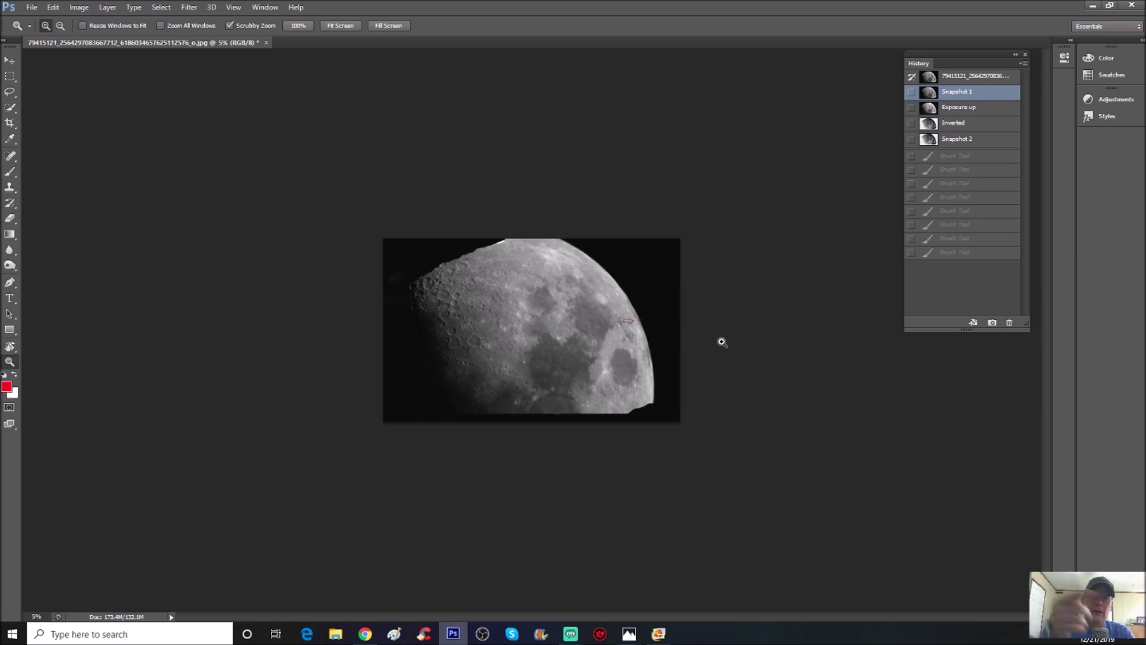
pyautogui.click(943, 77)
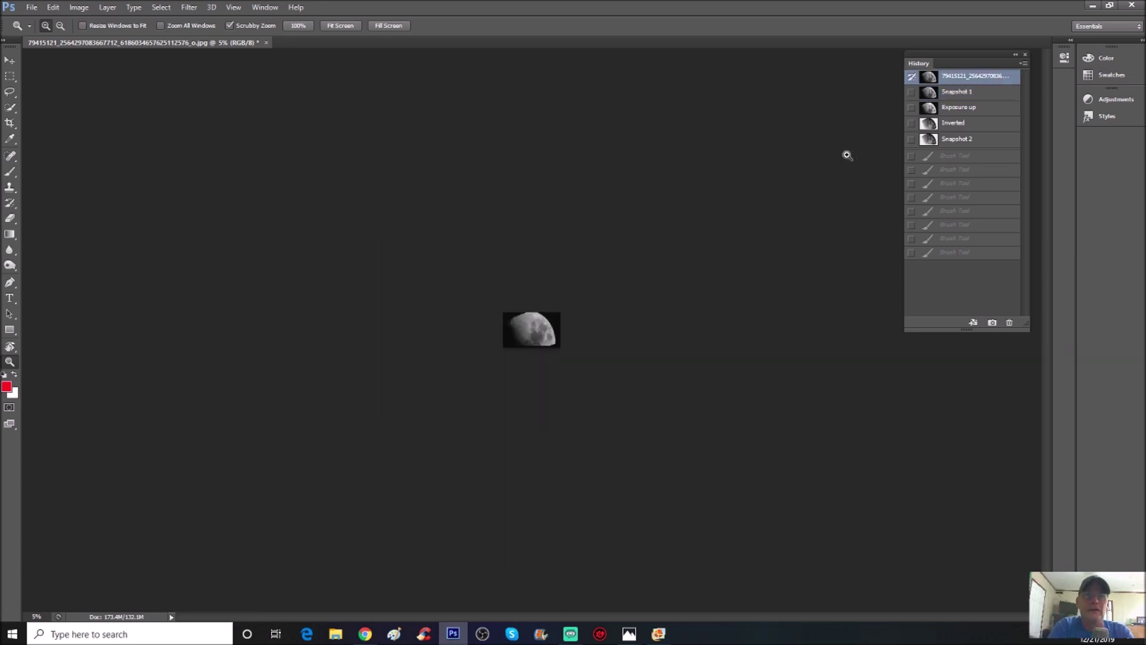
pyautogui.click(956, 92)
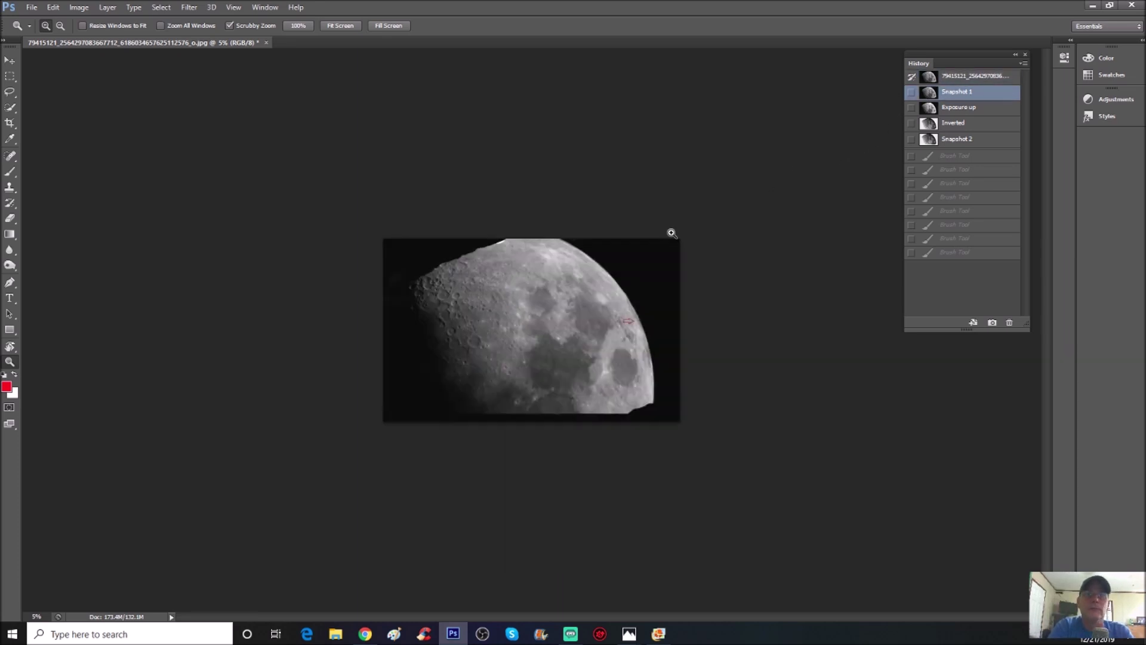
pyautogui.click(550, 277)
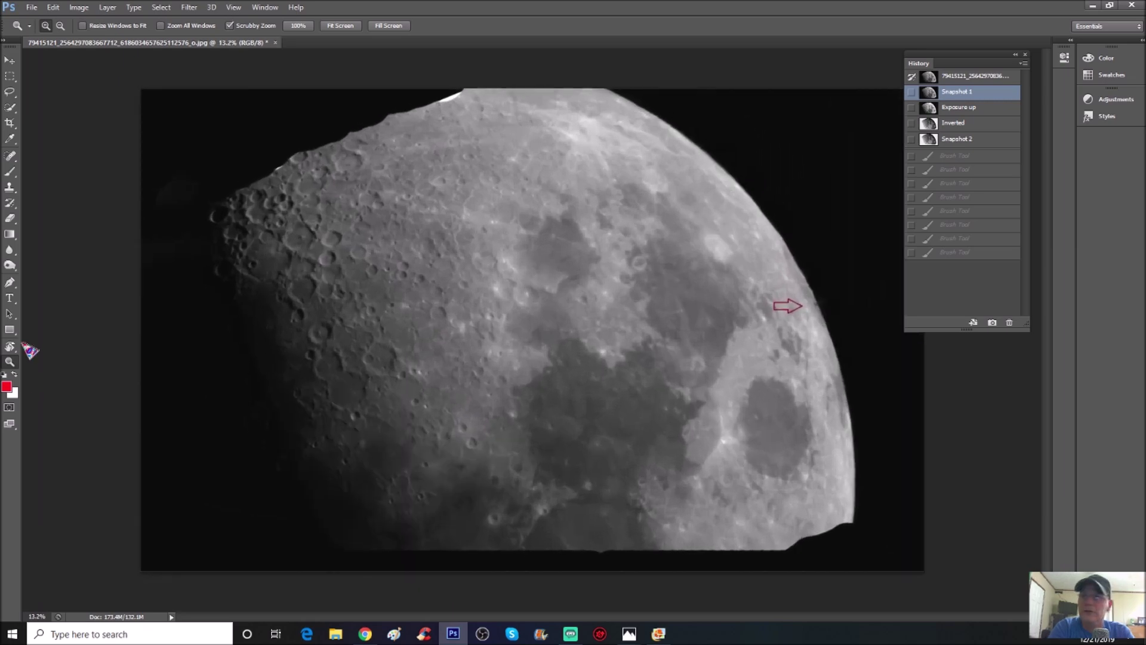
# Rotate the canvas view so the arrow points up at the limb, then magnify the plume
pyautogui.click(10, 346)
pyautogui.moveTo(380, 260); pyautogui.dragTo(375, 505)
pyautogui.scroll(2, 768, 183)
pyautogui.scroll(2, 768, 183)
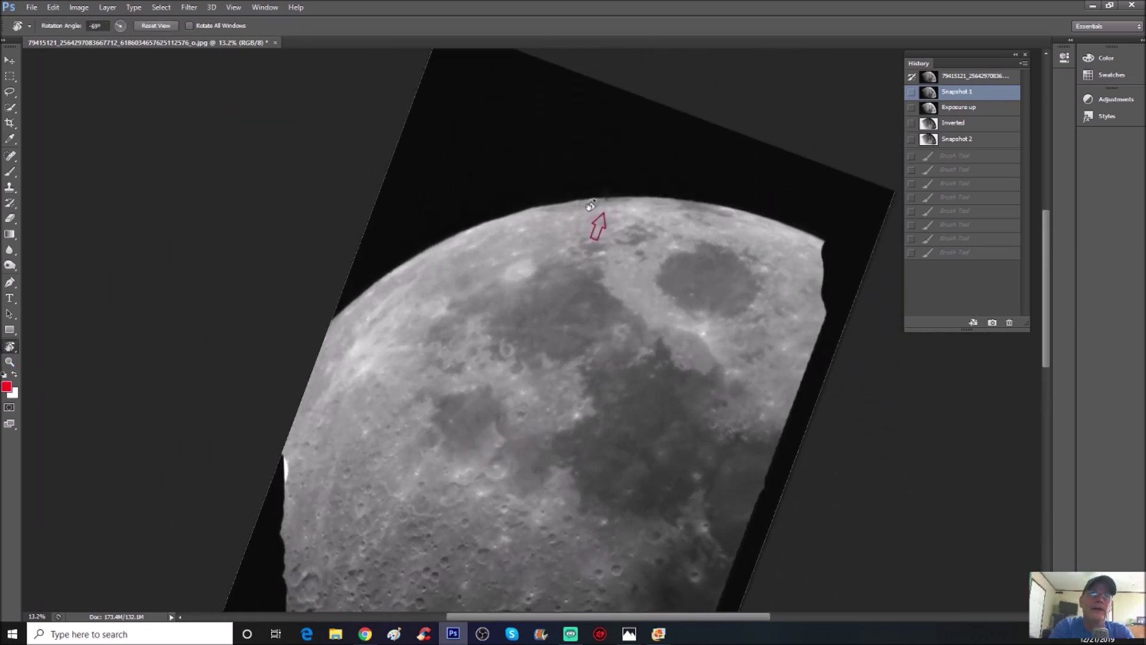
pyautogui.click(9, 361)
pyautogui.scroll(1, 711, 199)
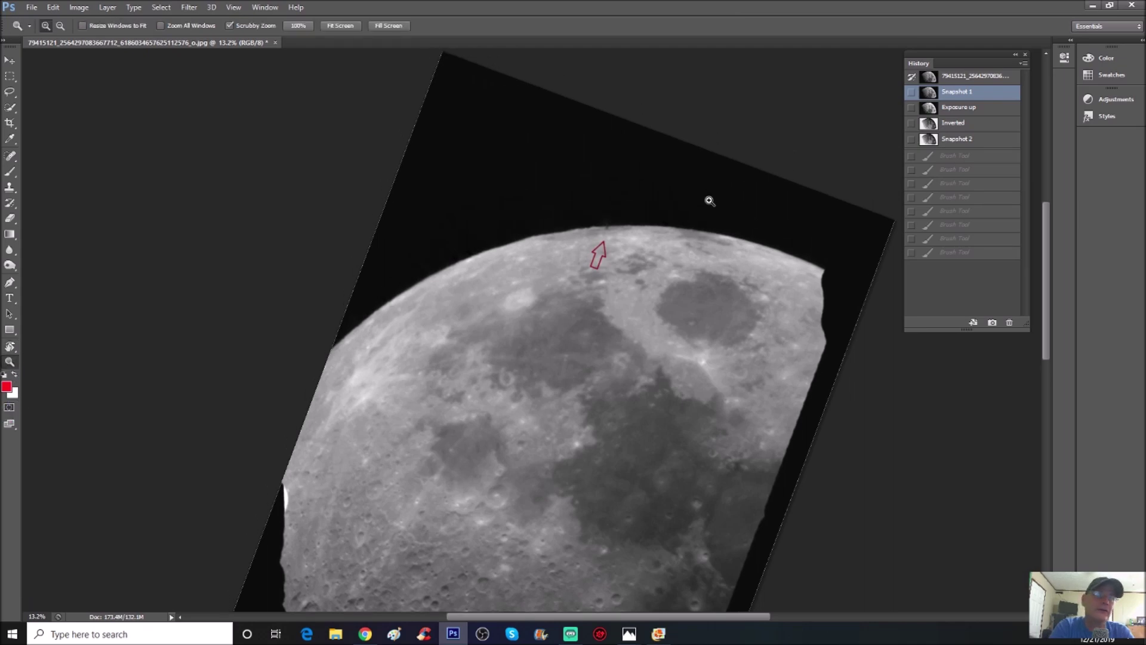
pyautogui.moveTo(707, 200); pyautogui.dragTo(632, 324)
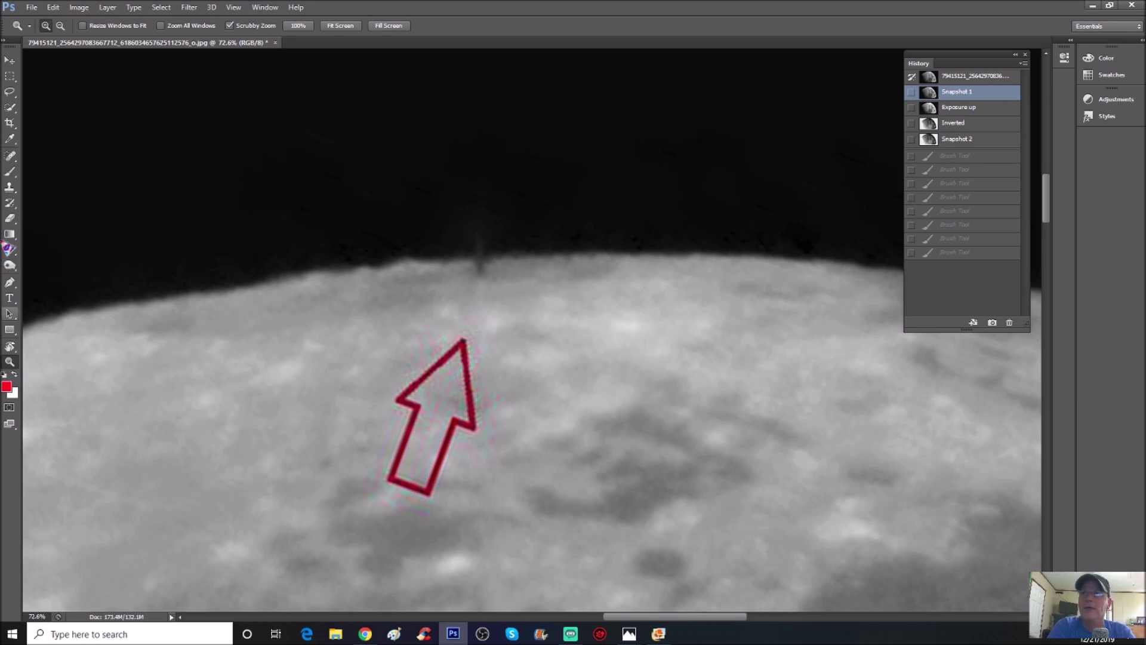
# Sketch red brush strokes up and around the plume on the lunar limb
pyautogui.click(10, 171)
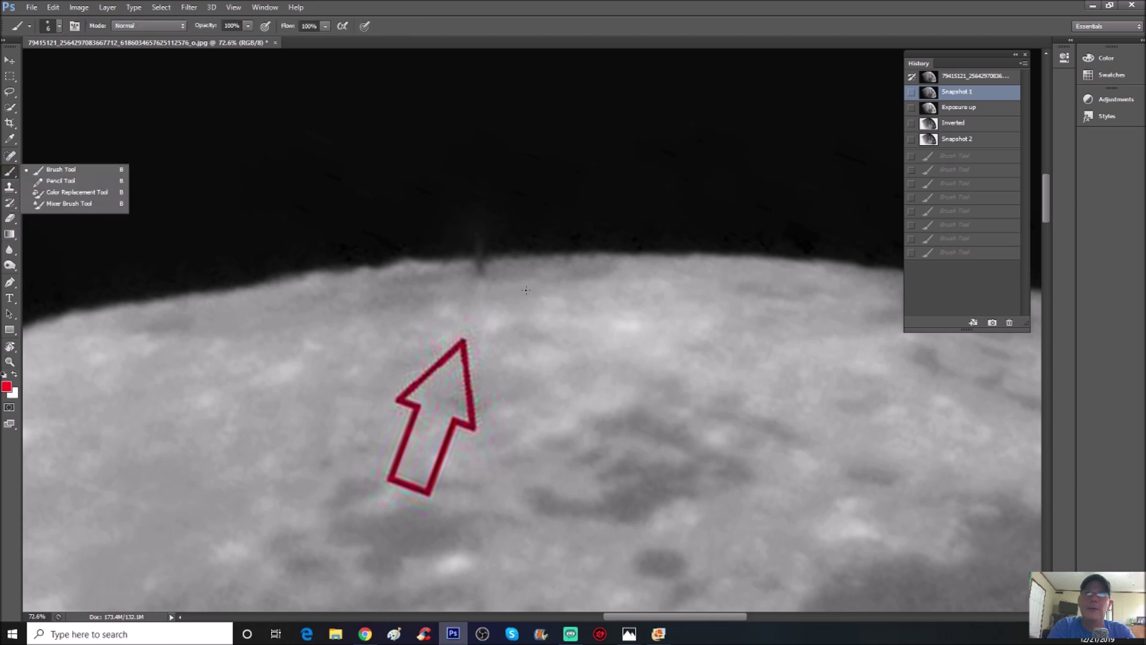
pyautogui.click(479, 274)
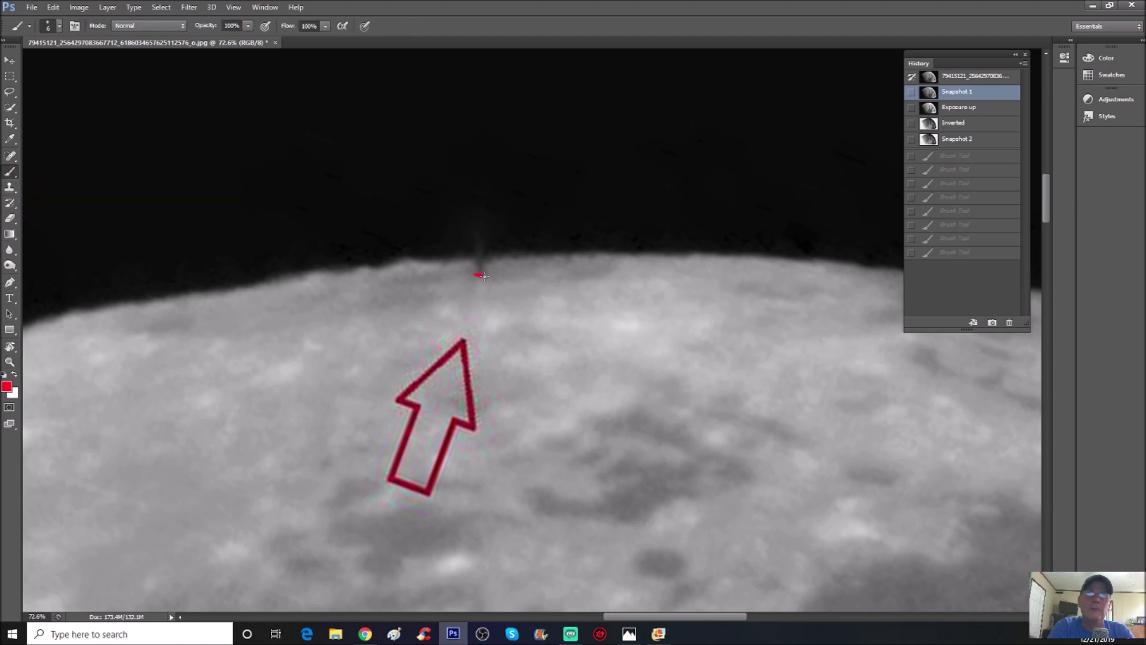
pyautogui.click(479, 274)
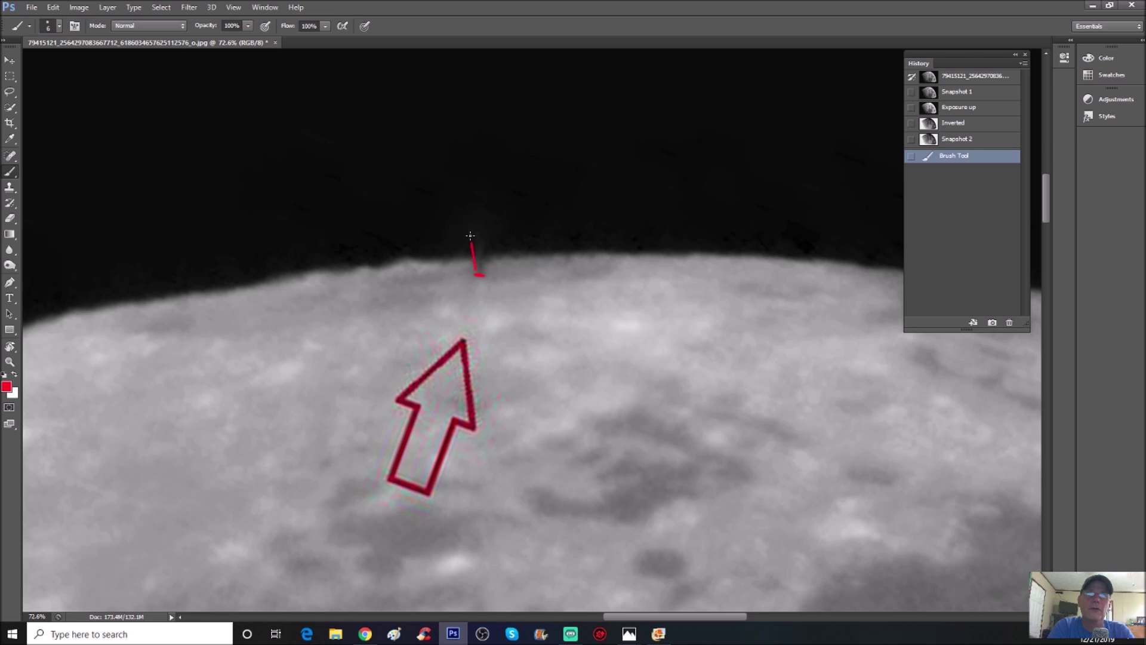
pyautogui.moveTo(470, 236); pyautogui.dragTo(470, 232)
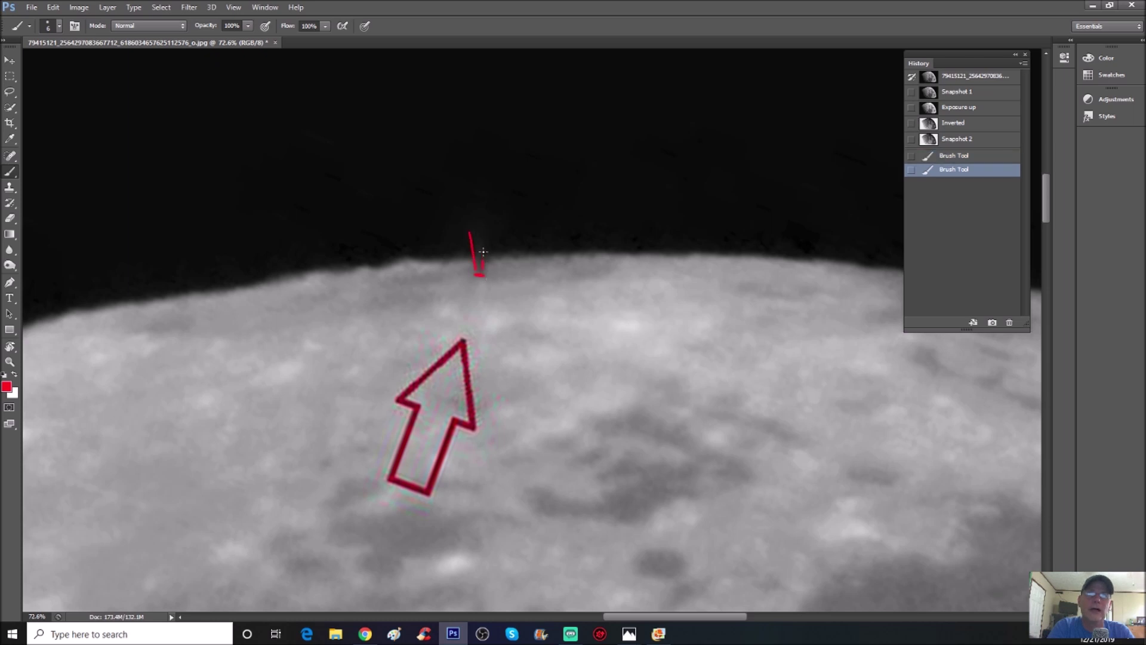
pyautogui.moveTo(493, 224)
pyautogui.mouseDown()
pyautogui.moveTo(439, 237)
pyautogui.moveTo(451, 215)
pyautogui.moveTo(513, 200)
pyautogui.moveTo(530, 221)
pyautogui.moveTo(526, 242)
pyautogui.moveTo(504, 222)
pyautogui.mouseUp()
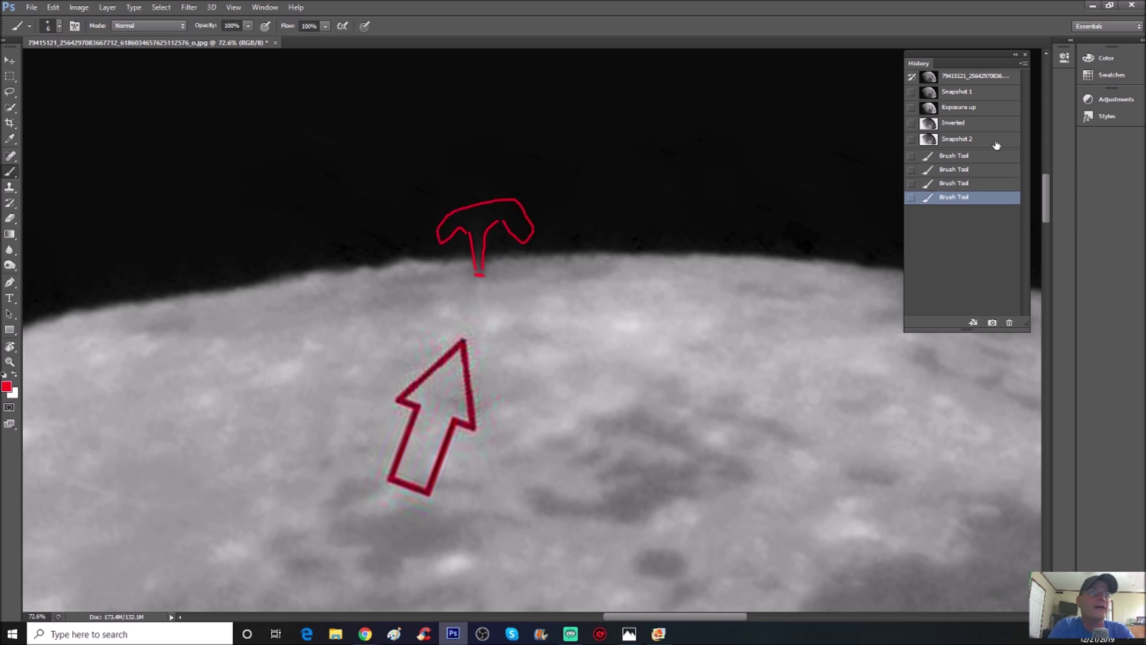
# Revert to Exposure up, paint red rays from the plume, then discard them and zoom out
pyautogui.click(987, 92)
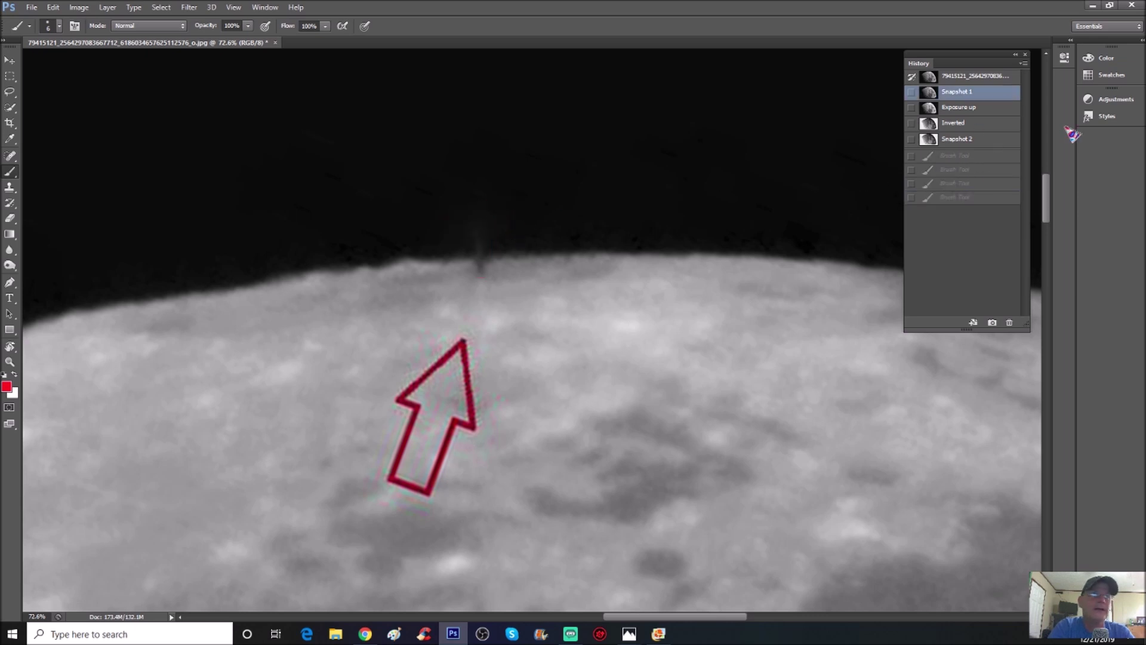
pyautogui.click(997, 110)
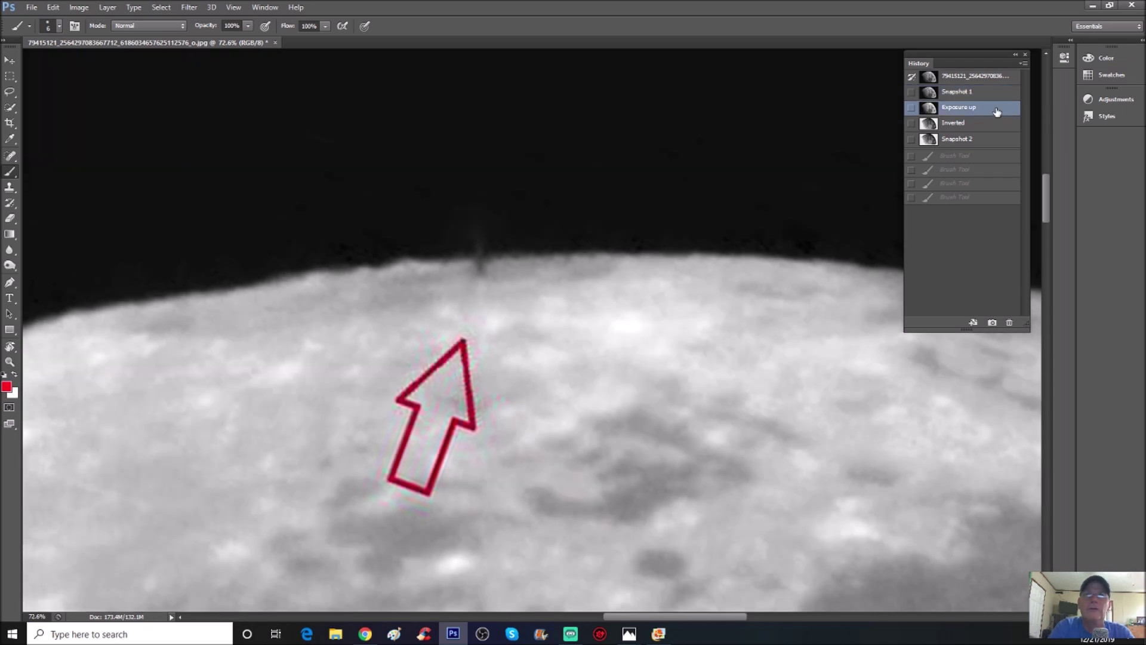
pyautogui.click(479, 275)
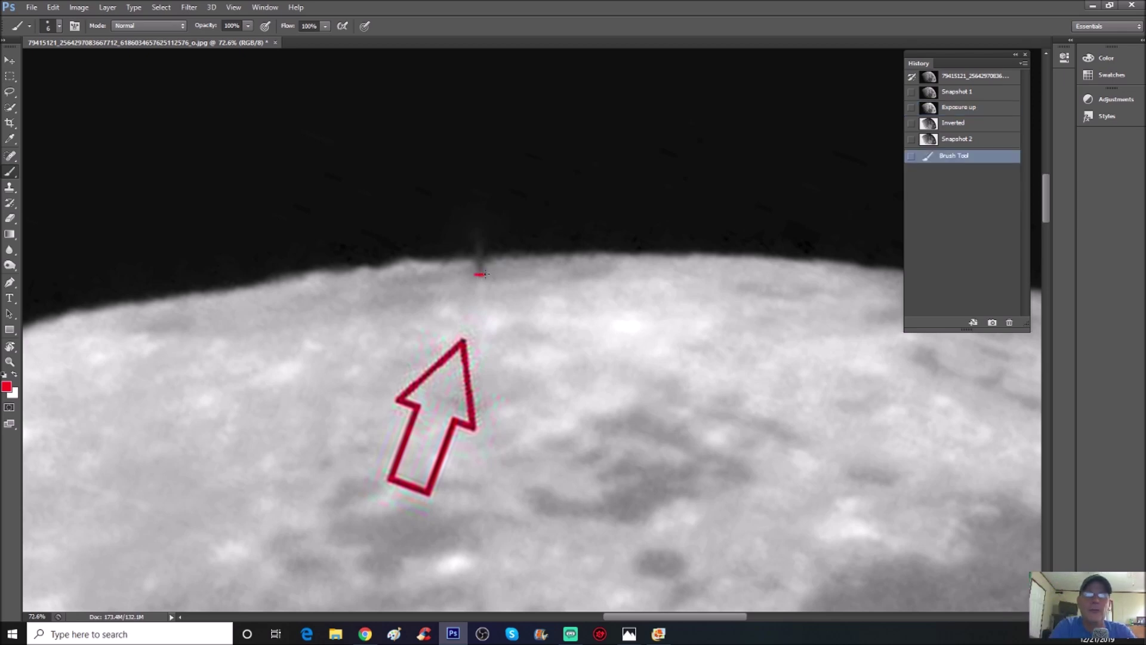
pyautogui.moveTo(482, 269)
pyautogui.mouseDown()
pyautogui.moveTo(560, 250)
pyautogui.moveTo(509, 239)
pyautogui.moveTo(516, 228)
pyautogui.moveTo(469, 205)
pyautogui.mouseUp()
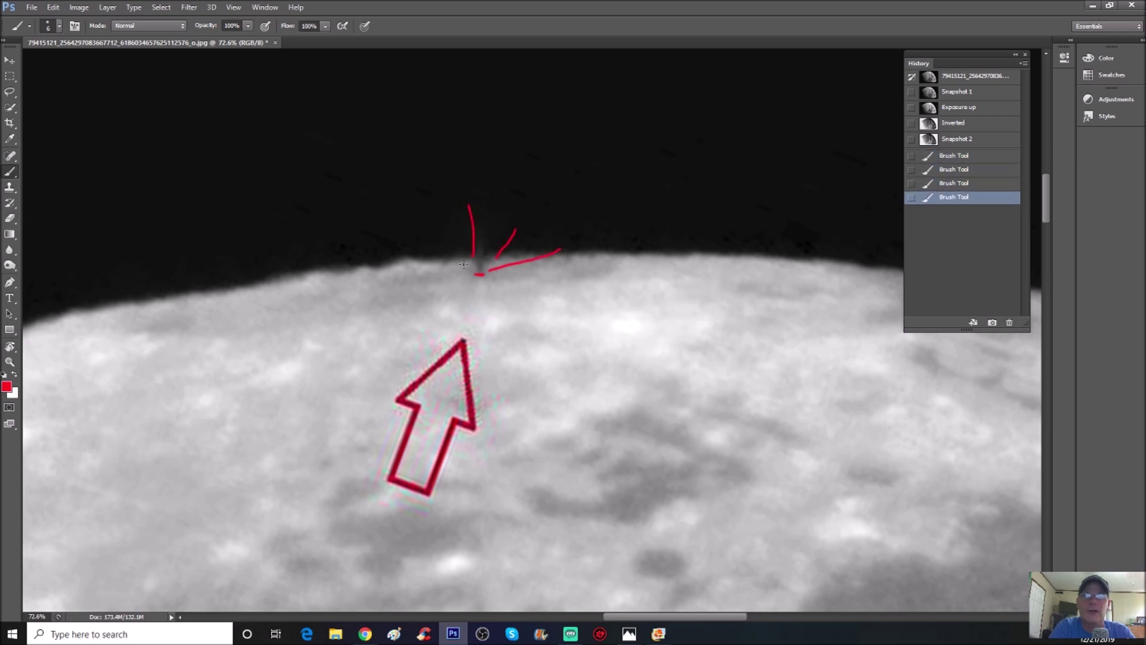
pyautogui.moveTo(463, 265)
pyautogui.mouseDown()
pyautogui.moveTo(422, 235)
pyautogui.moveTo(466, 276)
pyautogui.mouseUp()
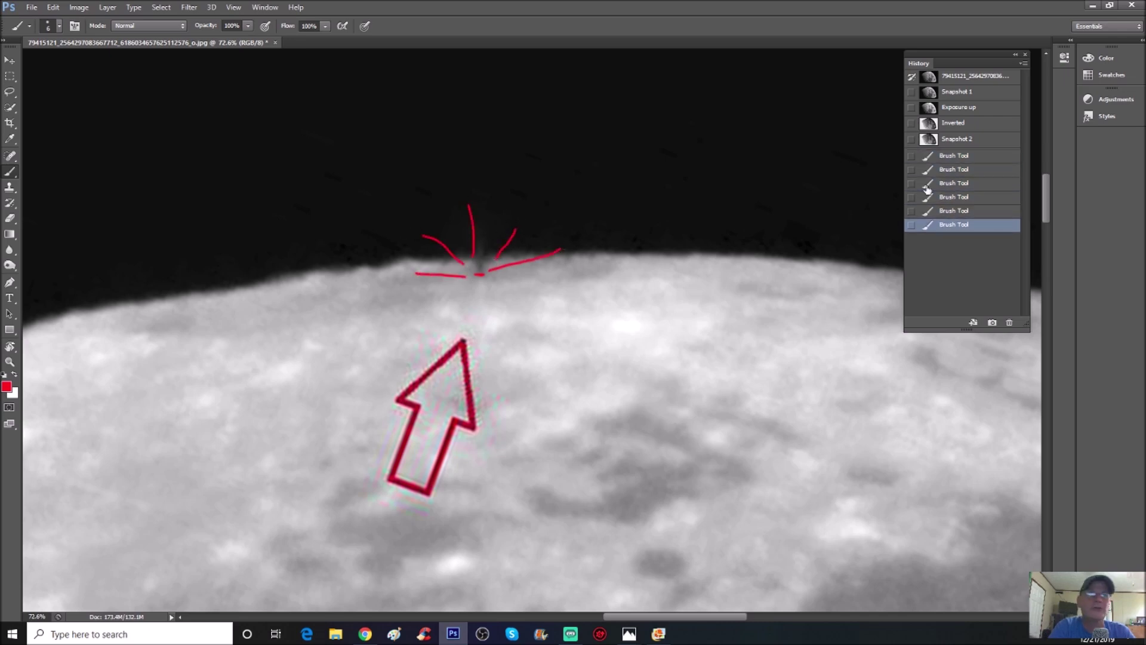
pyautogui.click(991, 111)
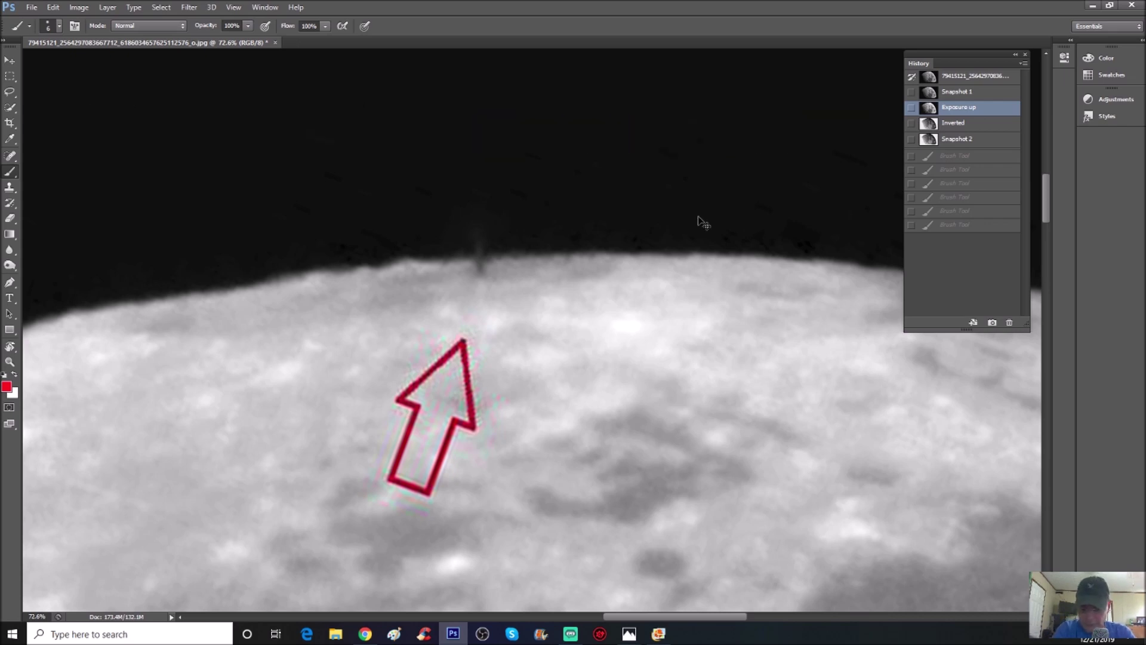
pyautogui.hotkey('ctrl', '-')
pyautogui.hotkey('ctrl', '-')
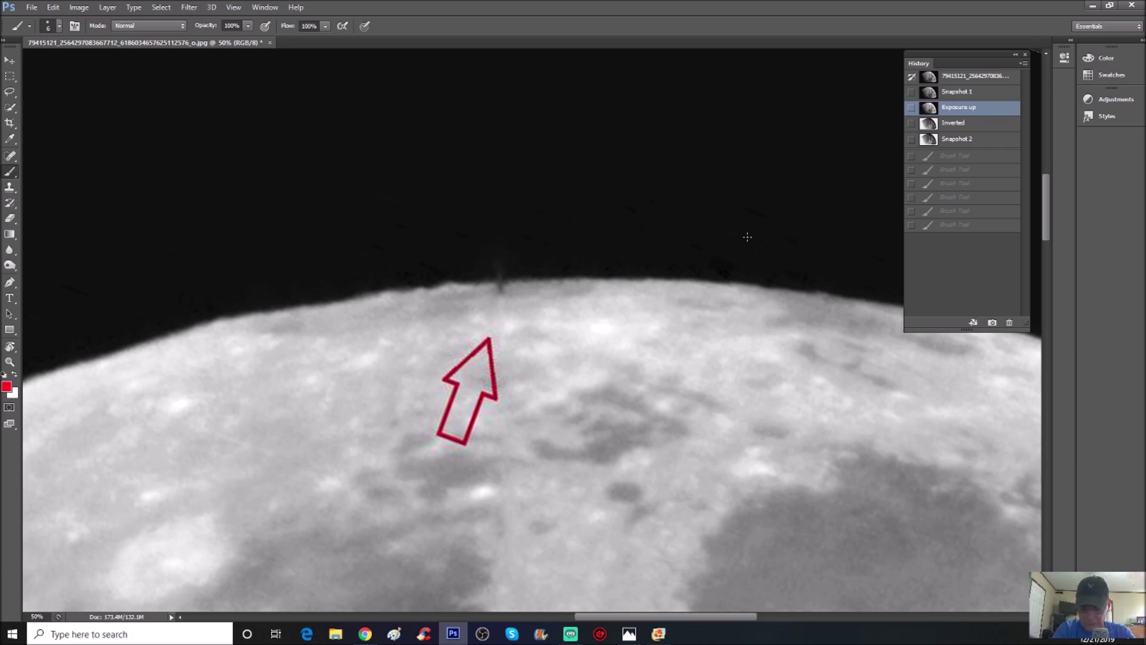
# Switch to the Inverted history state and zoom to 200% on the plume
pyautogui.hotkey('ctrl', '+')
pyautogui.click(995, 128)
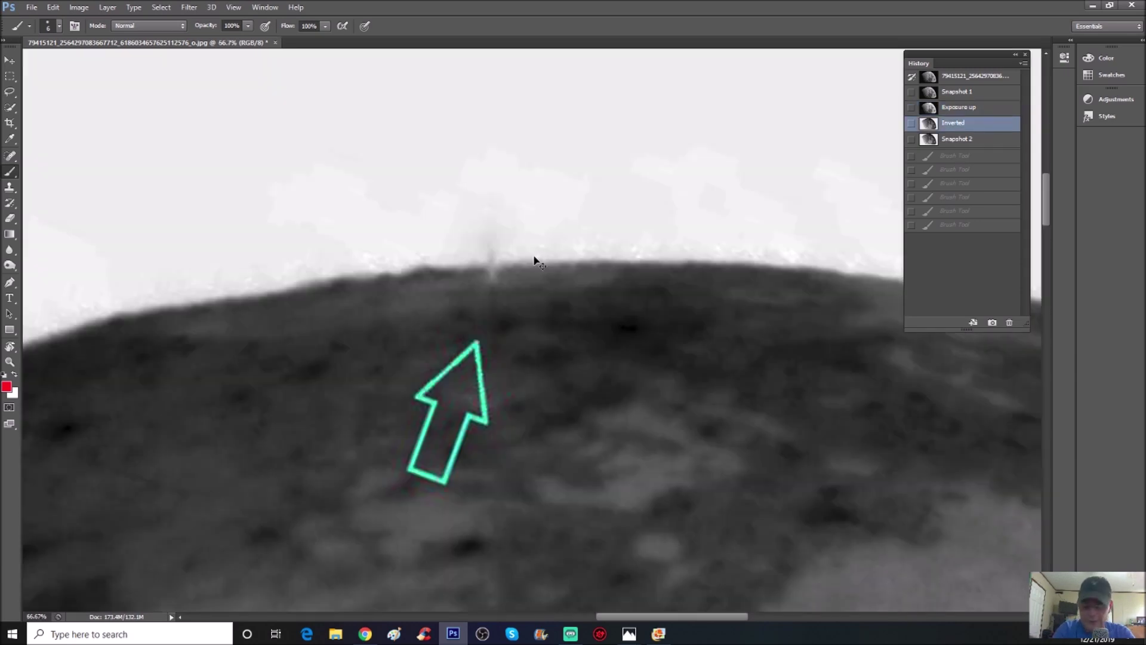
pyautogui.hotkey('ctrl', '+')
pyautogui.scroll(3, 536, 259)
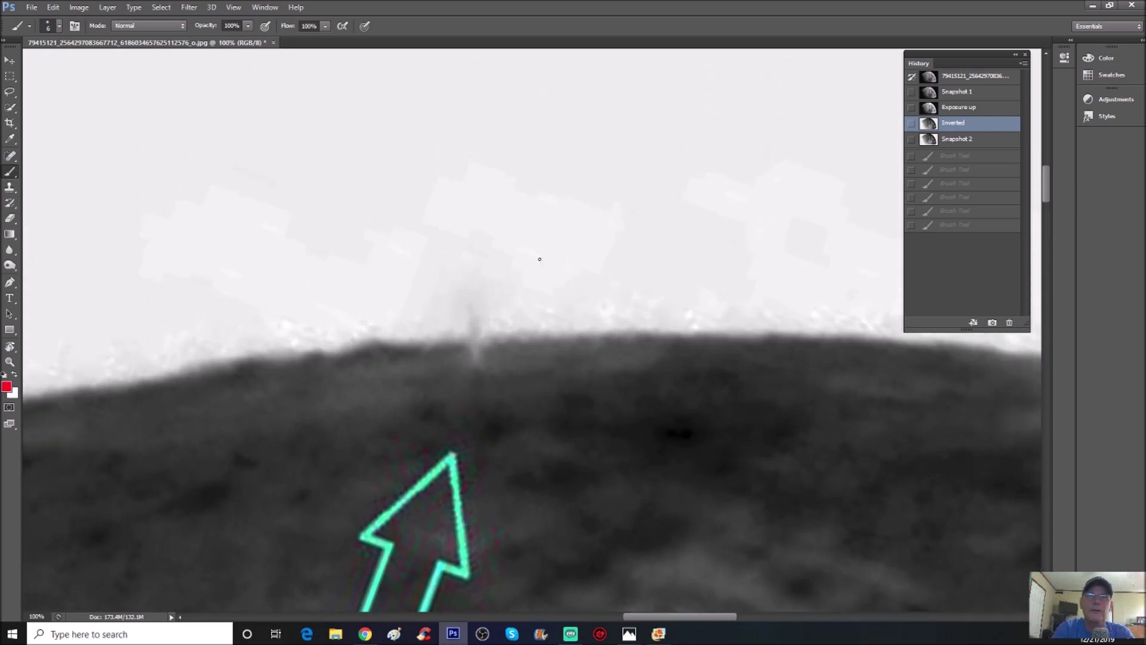
pyautogui.hotkey('ctrl', '+')
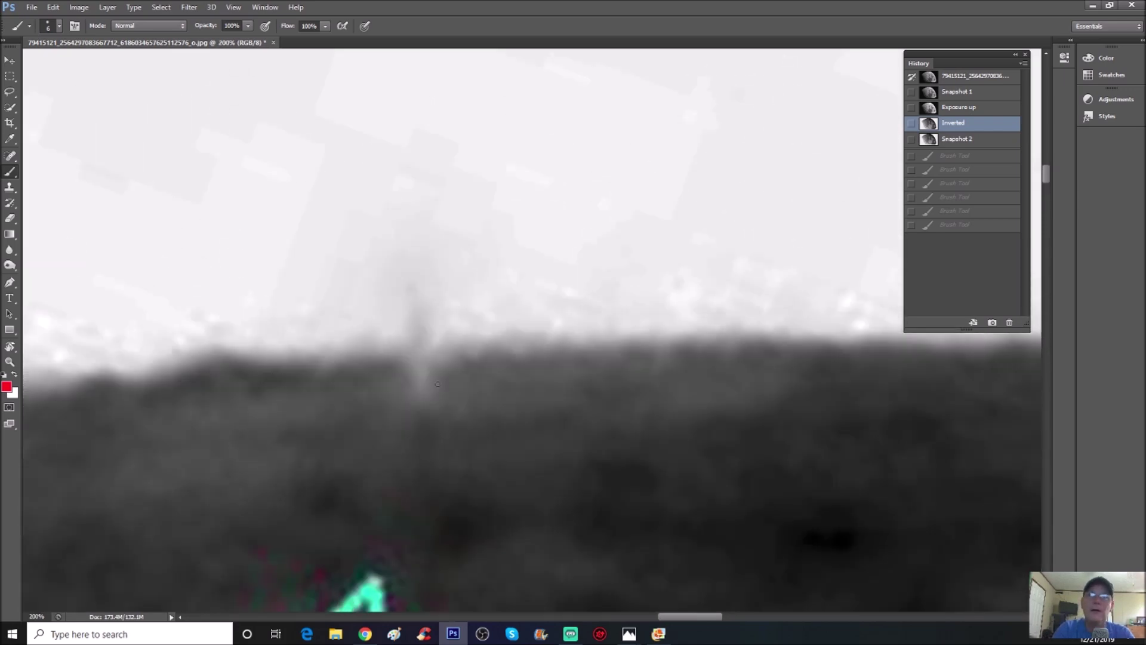
# Draw red outlines and an arc over the plume, then discard them and return to Inverted
pyautogui.moveTo(416, 389)
pyautogui.mouseDown()
pyautogui.moveTo(436, 385)
pyautogui.moveTo(417, 391)
pyautogui.moveTo(387, 321)
pyautogui.moveTo(426, 385)
pyautogui.moveTo(432, 298)
pyautogui.mouseUp()
pyautogui.hotkey('ctrl', 'z')
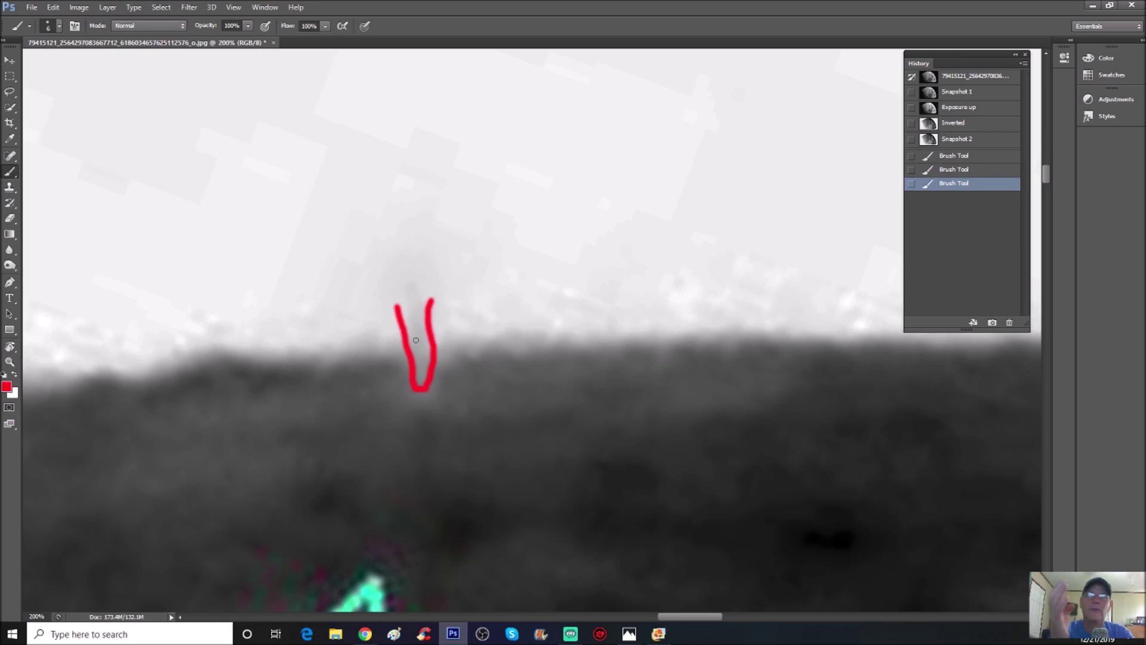
pyautogui.hotkey('ctrl', 'alt', 'z')
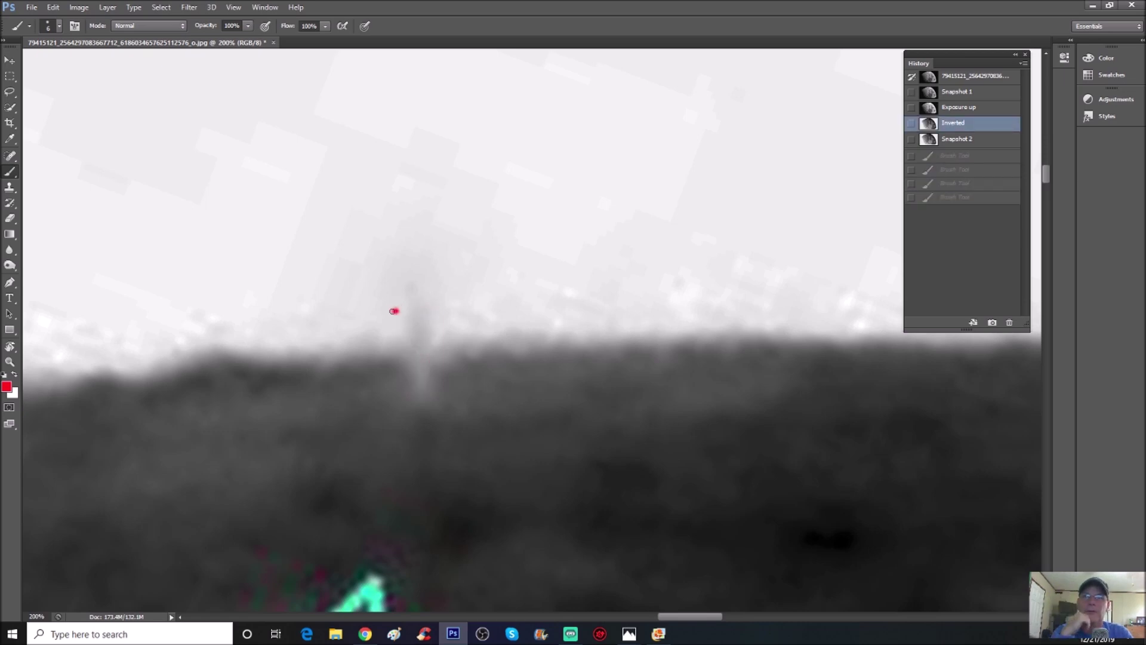
pyautogui.moveTo(394, 311)
pyautogui.mouseDown()
pyautogui.moveTo(379, 288)
pyautogui.moveTo(404, 259)
pyautogui.moveTo(445, 244)
pyautogui.moveTo(468, 263)
pyautogui.moveTo(449, 297)
pyautogui.mouseUp()
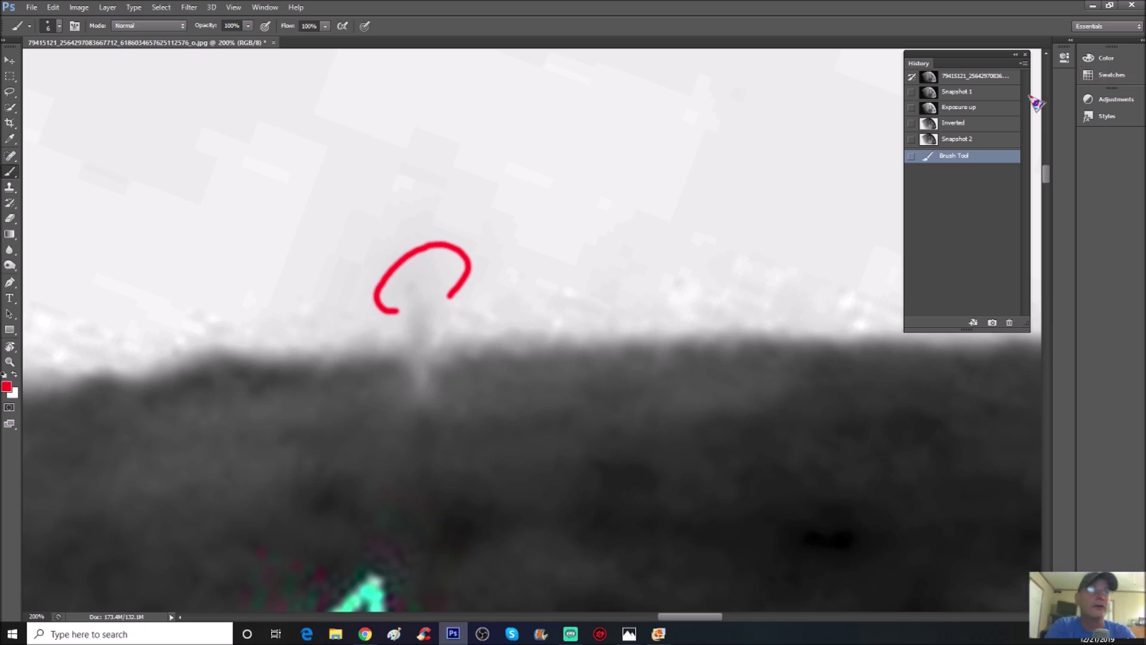
pyautogui.click(994, 112)
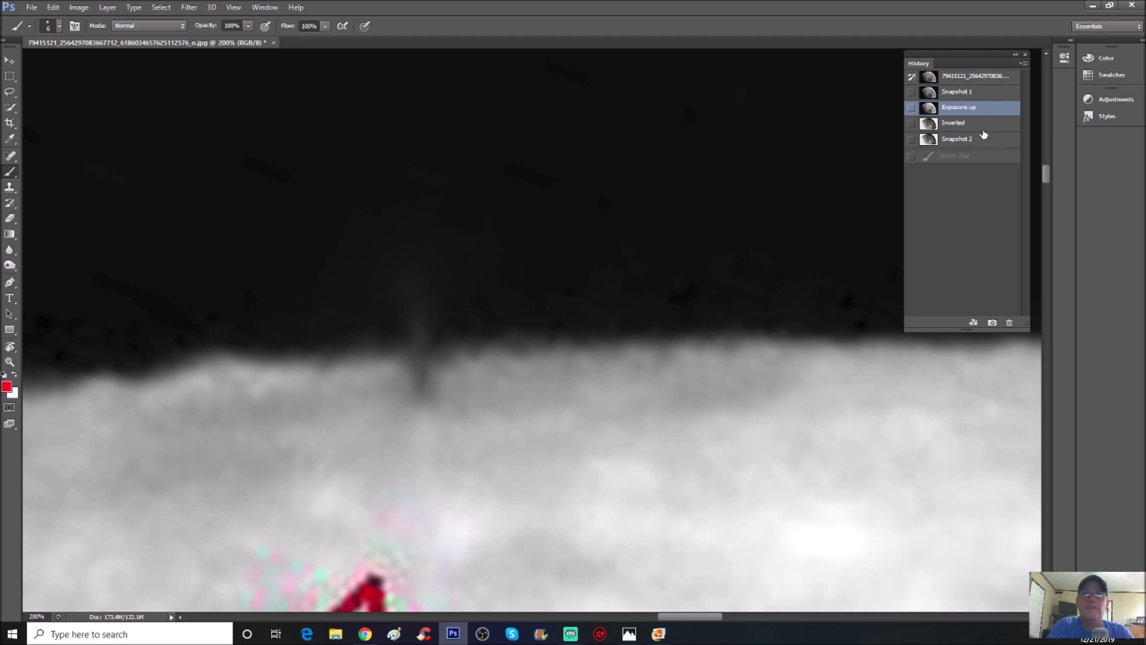
pyautogui.click(983, 125)
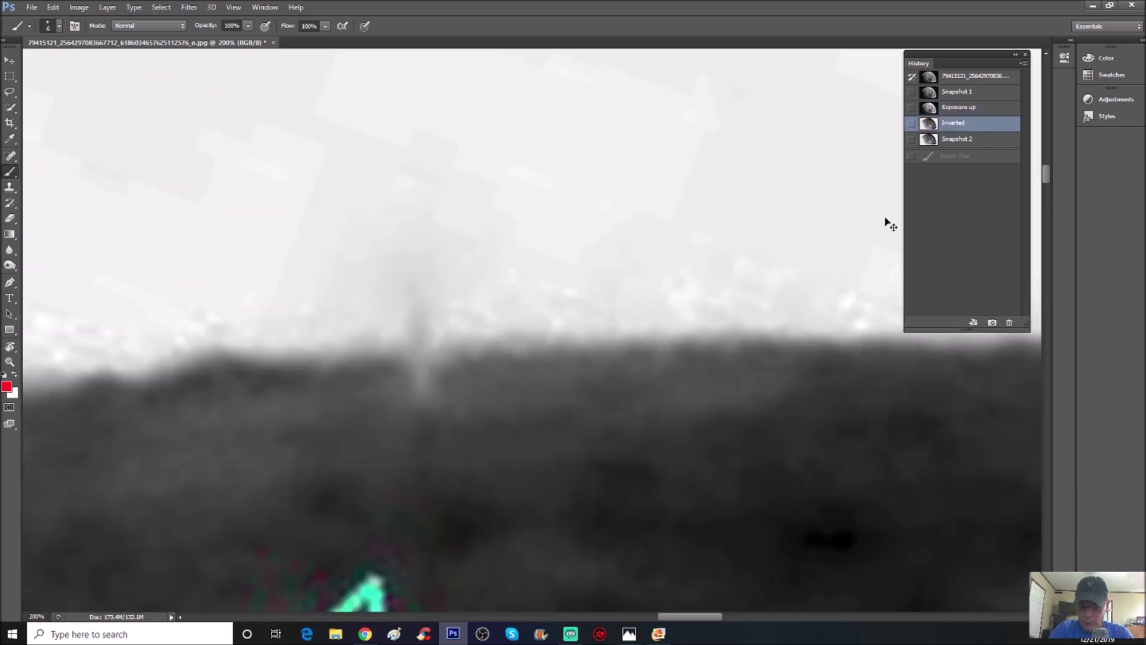
# Select Snapshot 2 of the inverted moon and zoom out to 50%
pyautogui.hotkey('ctrl', '-')
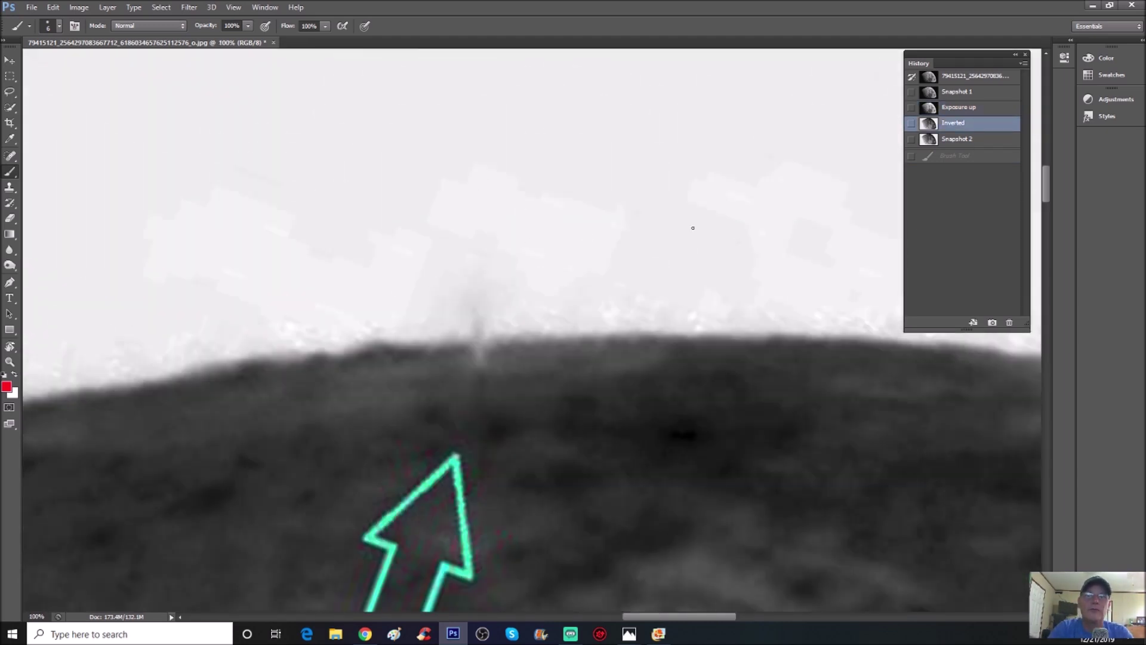
pyautogui.click(979, 140)
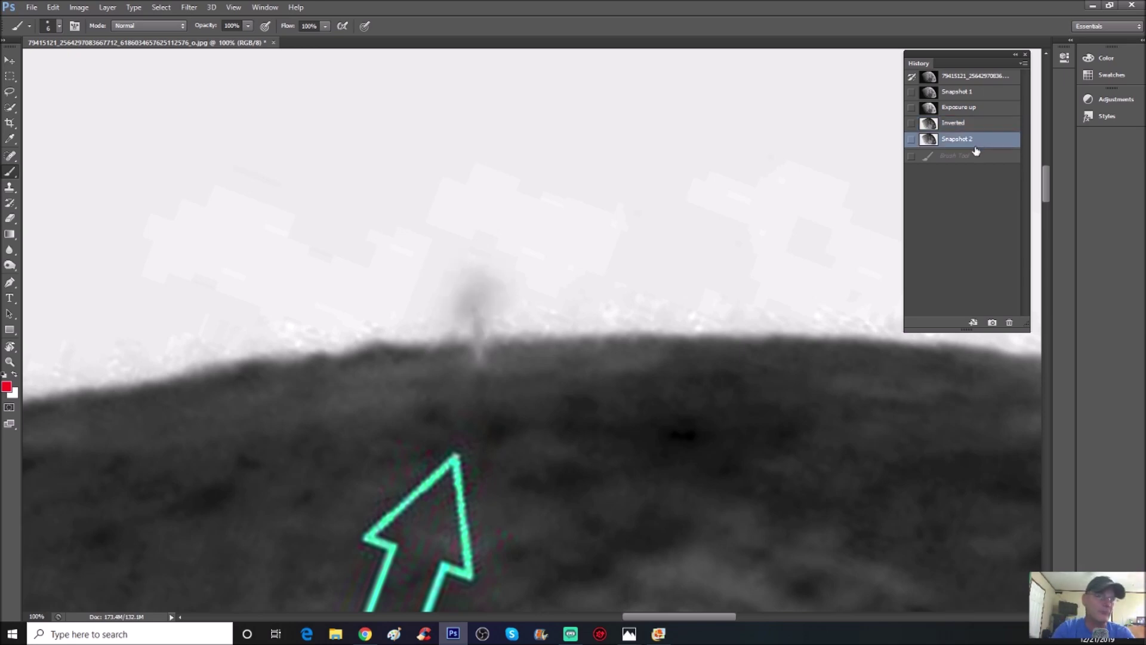
pyautogui.hotkey('ctrl', '-')
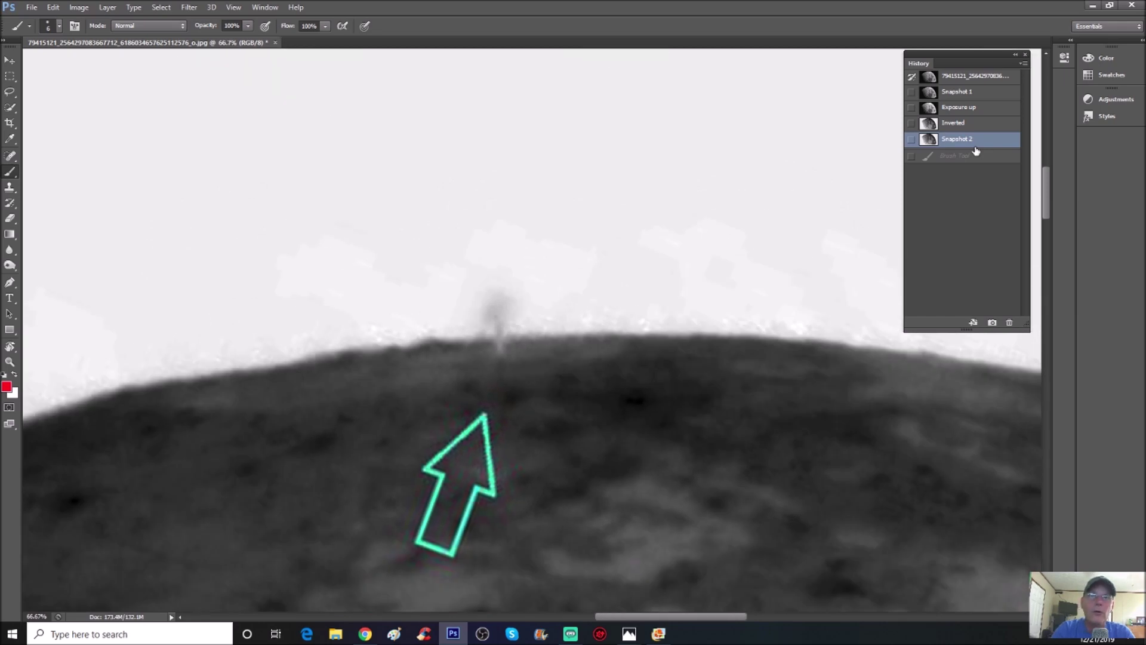
pyautogui.hotkey('ctrl', '-')
pyautogui.hotkey('ctrl', 'i')
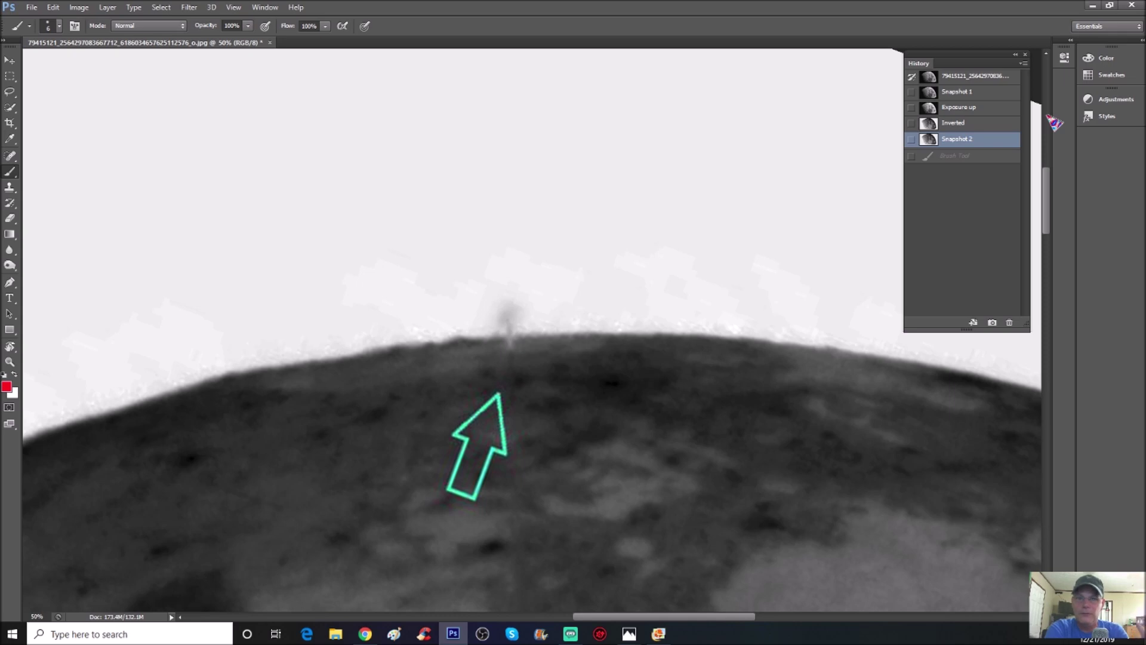
# Return to the normal moon and zoom out to see the whole rotated image
pyautogui.click(952, 110)
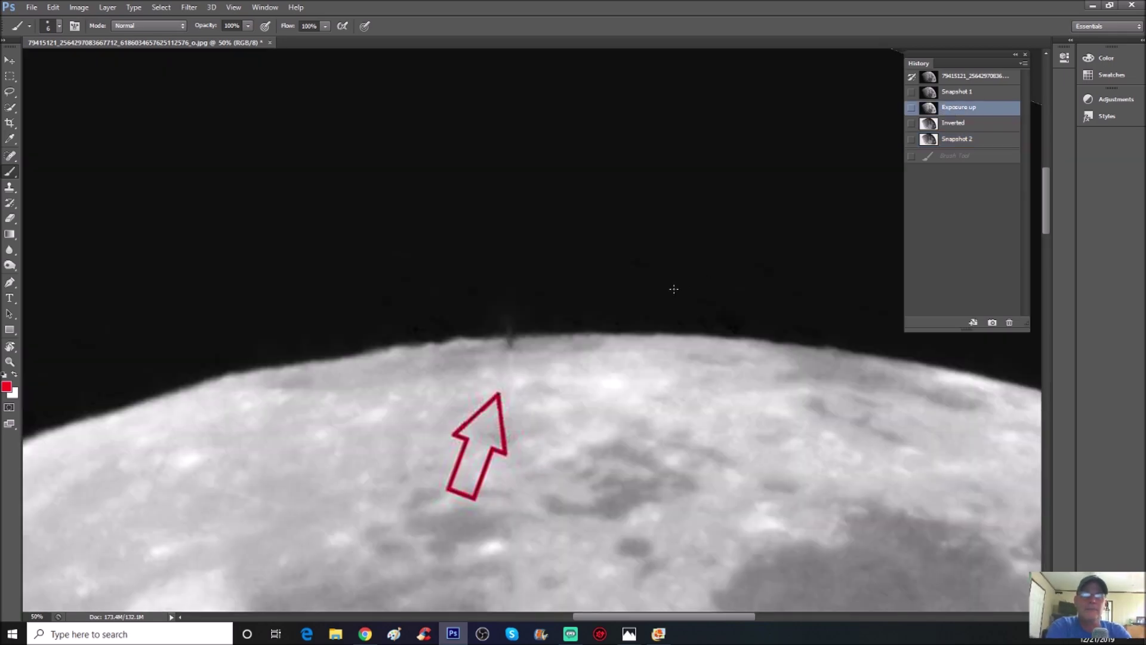
pyautogui.hotkey('ctrl', '-')
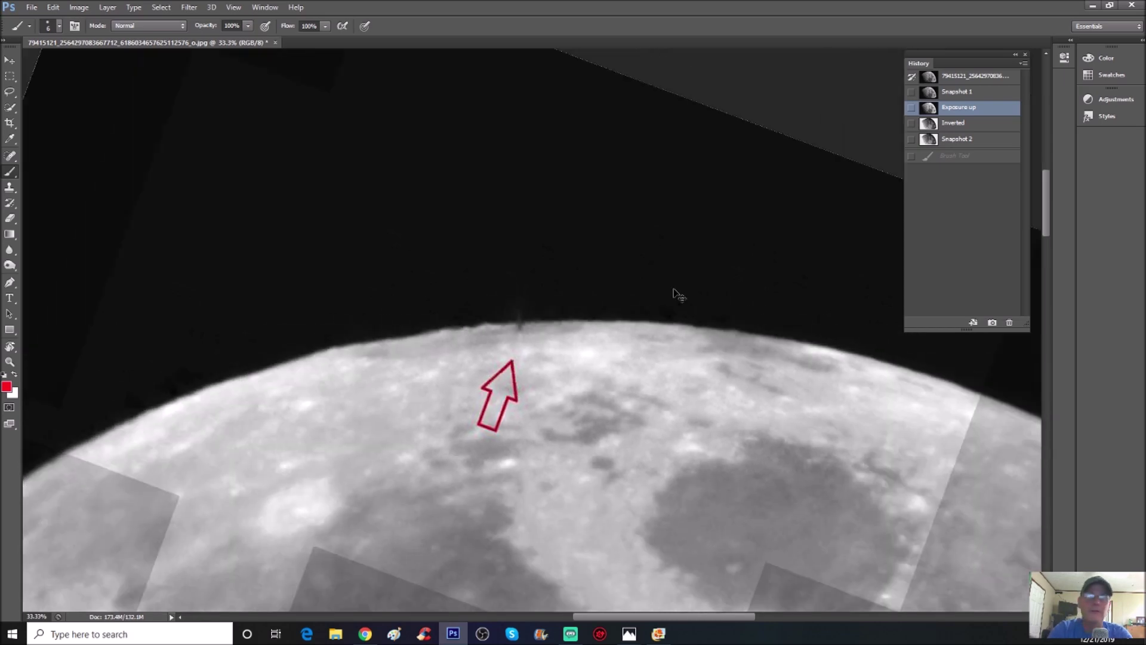
pyautogui.hotkey('ctrl', '-')
pyautogui.hotkey('ctrl', '-')
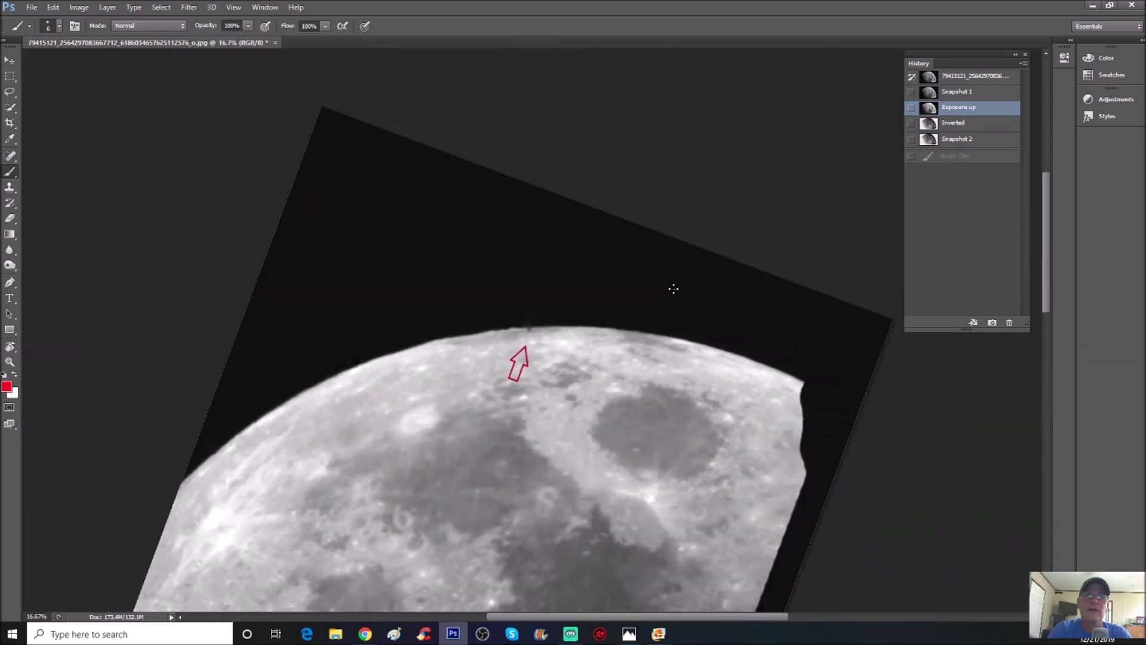
# Show Snapshot 2 of the inverted moon zoomed in on the limb, then bring Photo Gallery forward
pyautogui.click(968, 127)
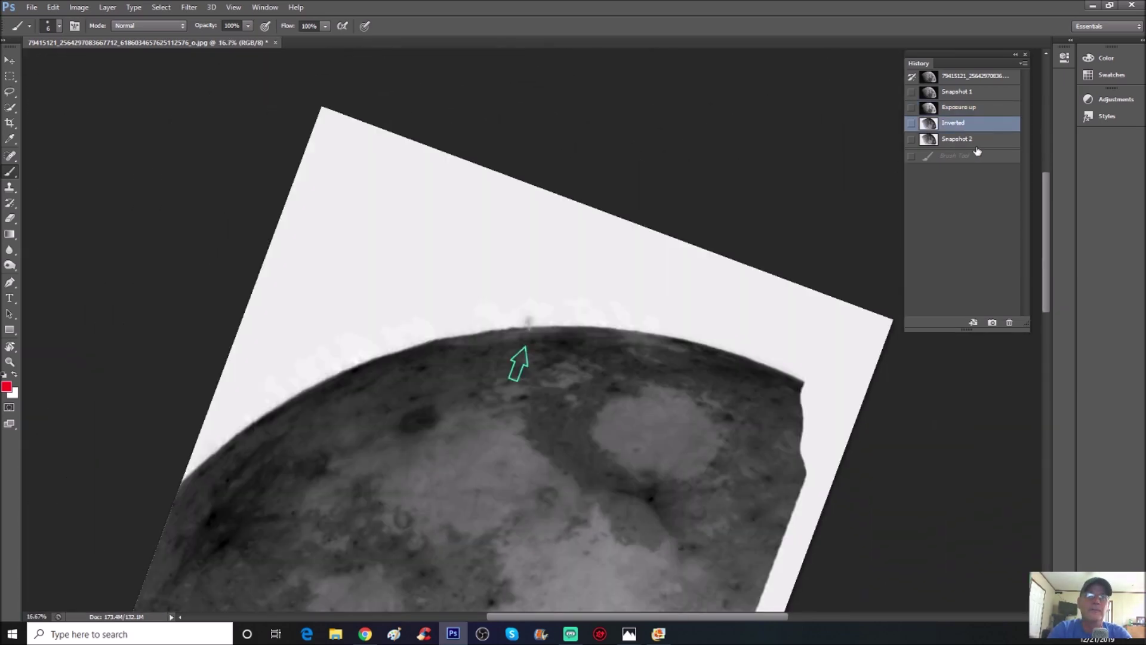
pyautogui.click(976, 146)
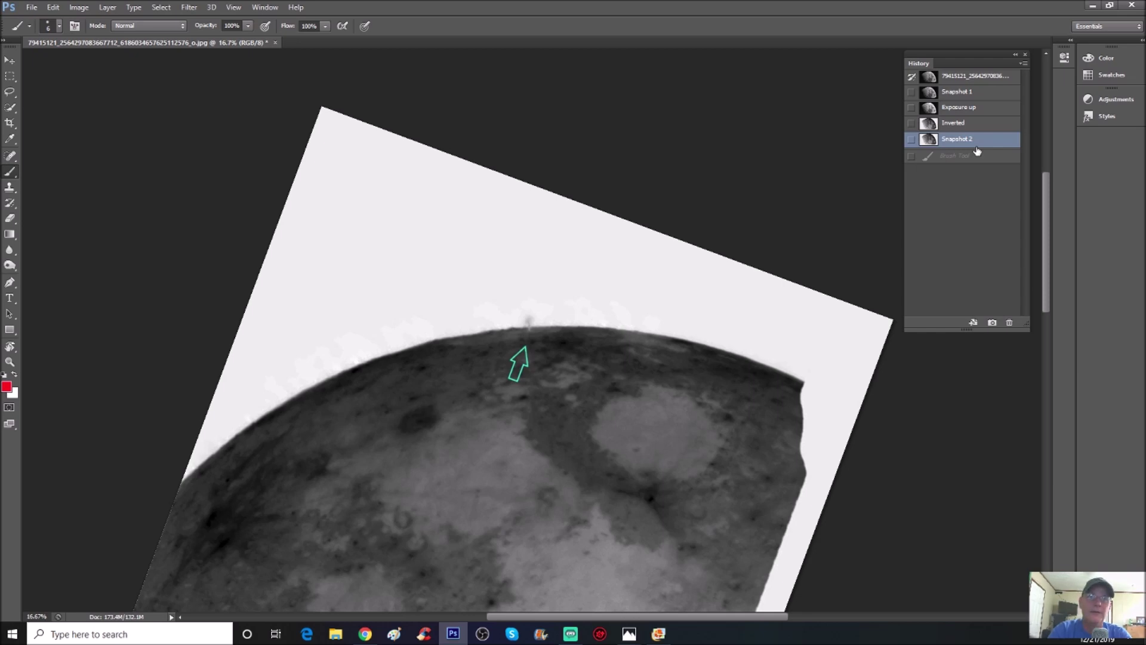
pyautogui.hotkey('ctrl', '+')
pyautogui.hotkey('ctrl', '+')
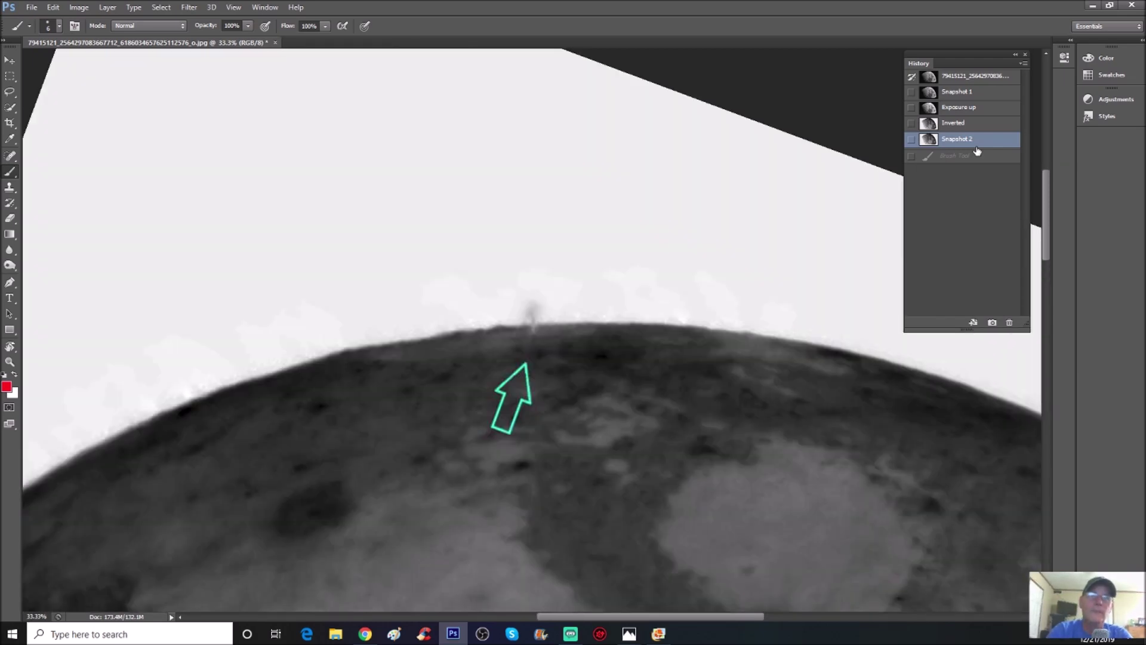
pyautogui.hotkey('ctrl', '+')
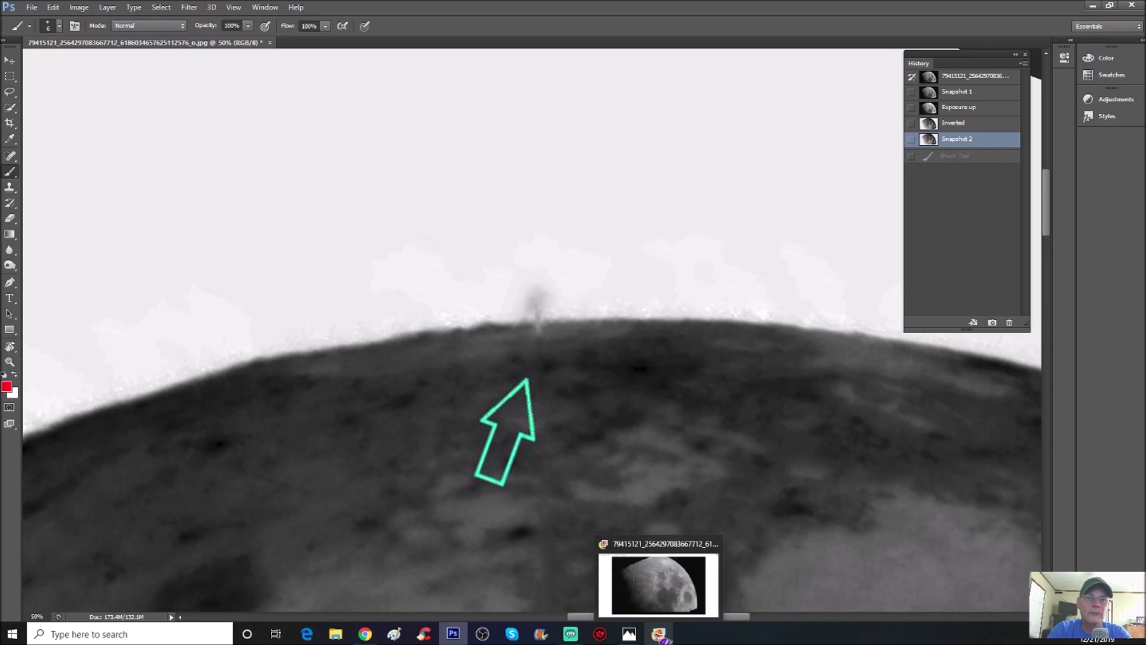
pyautogui.click(660, 635)
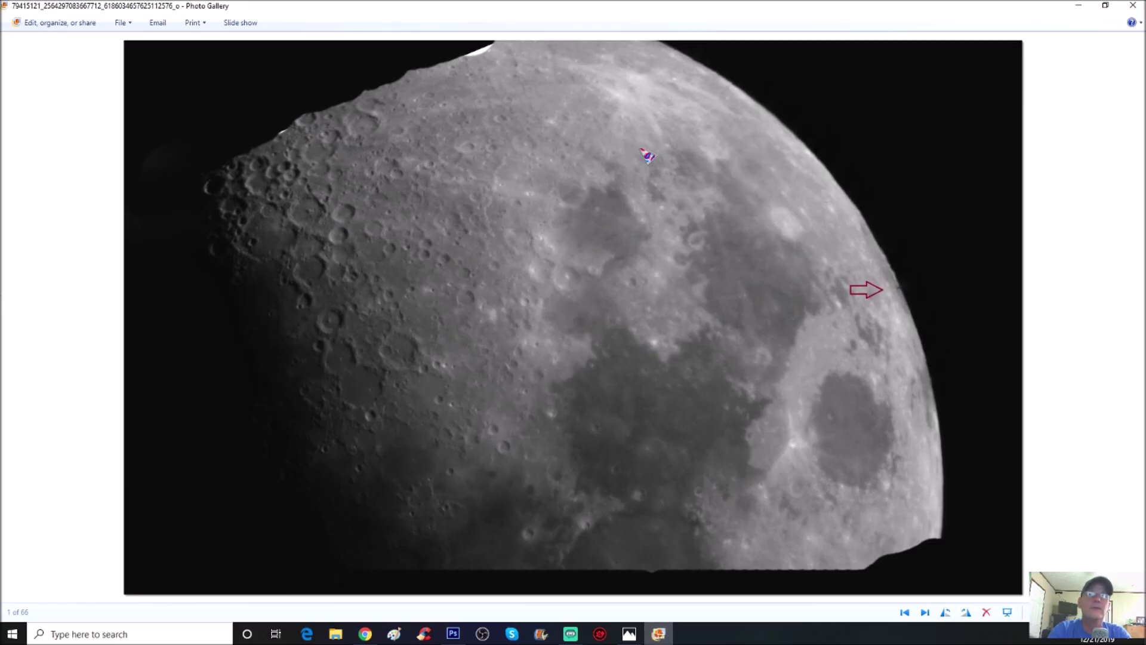
# Rotate the moon photo a quarter turn counterclockwise and zoom in on the red arrow
pyautogui.click(944, 611)
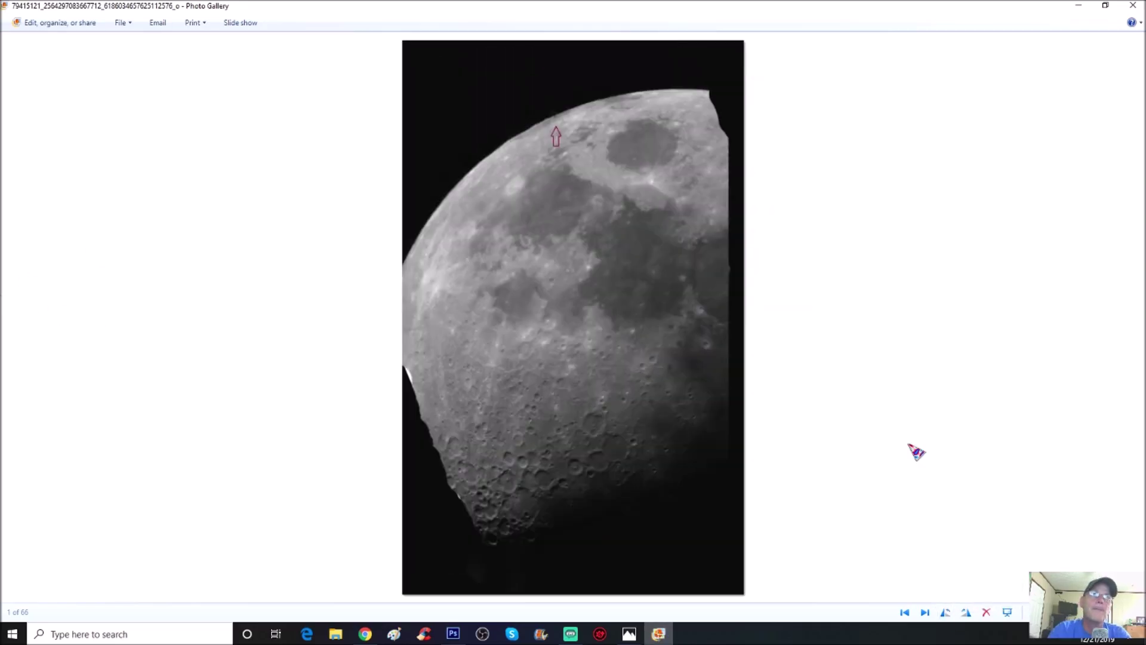
pyautogui.scroll(2, 660, 212)
pyautogui.scroll(1, 507, 410)
pyautogui.scroll(2, 549, 163)
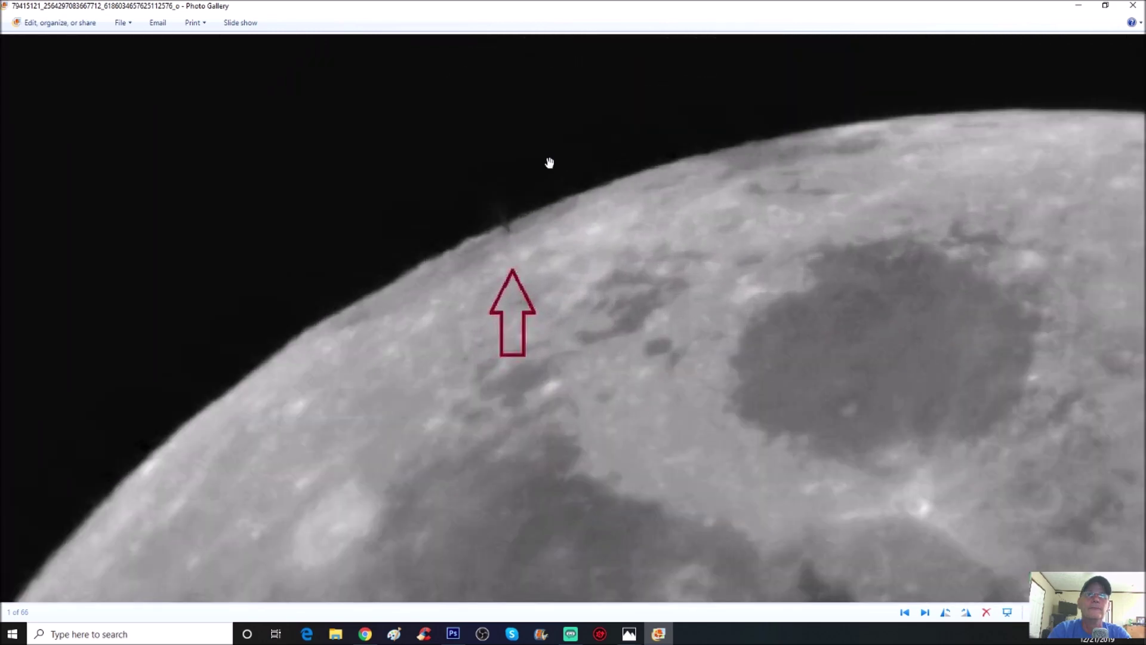
pyautogui.scroll(-2, 603, 259)
pyautogui.scroll(1, 564, 236)
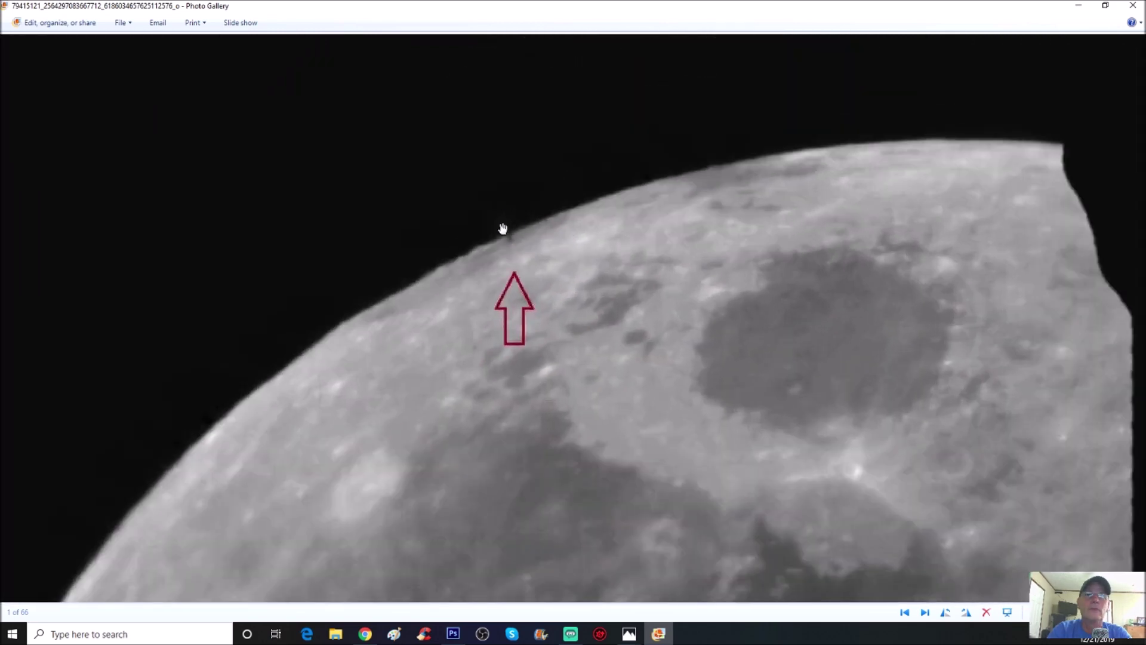
pyautogui.scroll(1, 503, 215)
pyautogui.scroll(1, 561, 309)
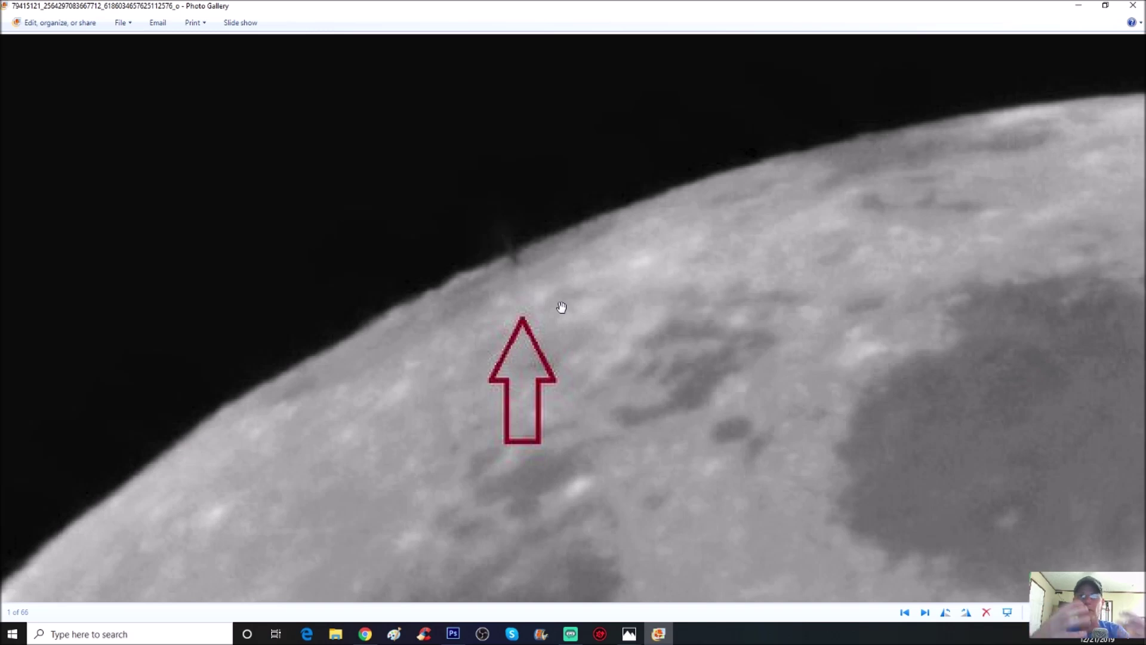
pyautogui.scroll(2, 561, 309)
pyautogui.scroll(1, 550, 236)
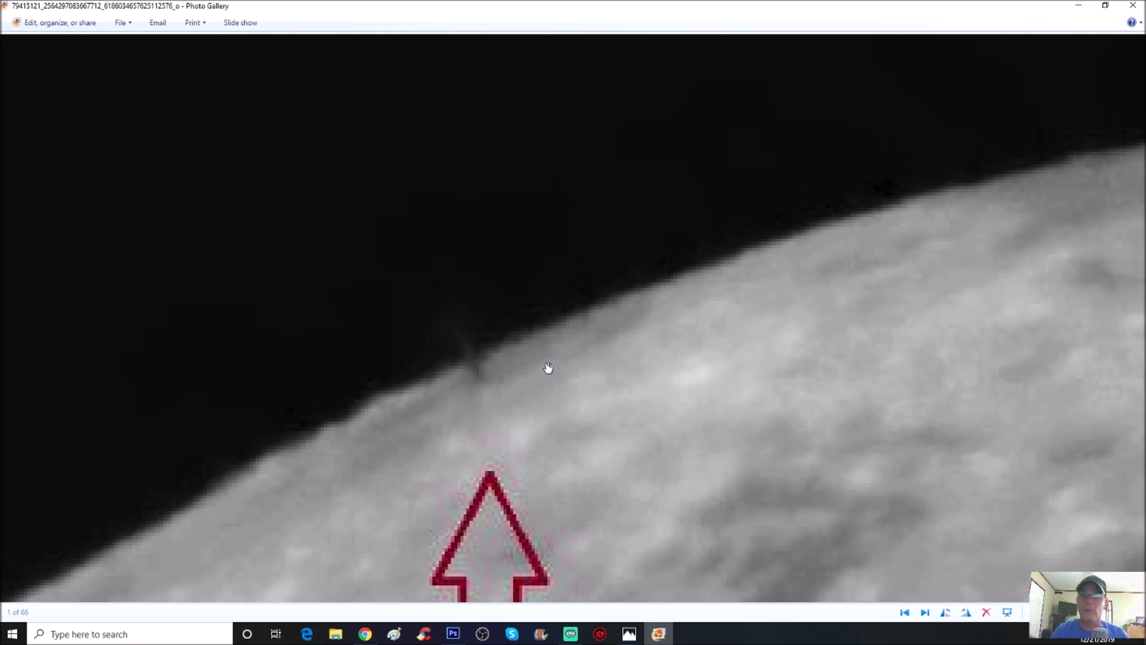
# Zoom back out and rotate the photo a quarter turn clockwise to landscape
pyautogui.scroll(-1, 548, 366)
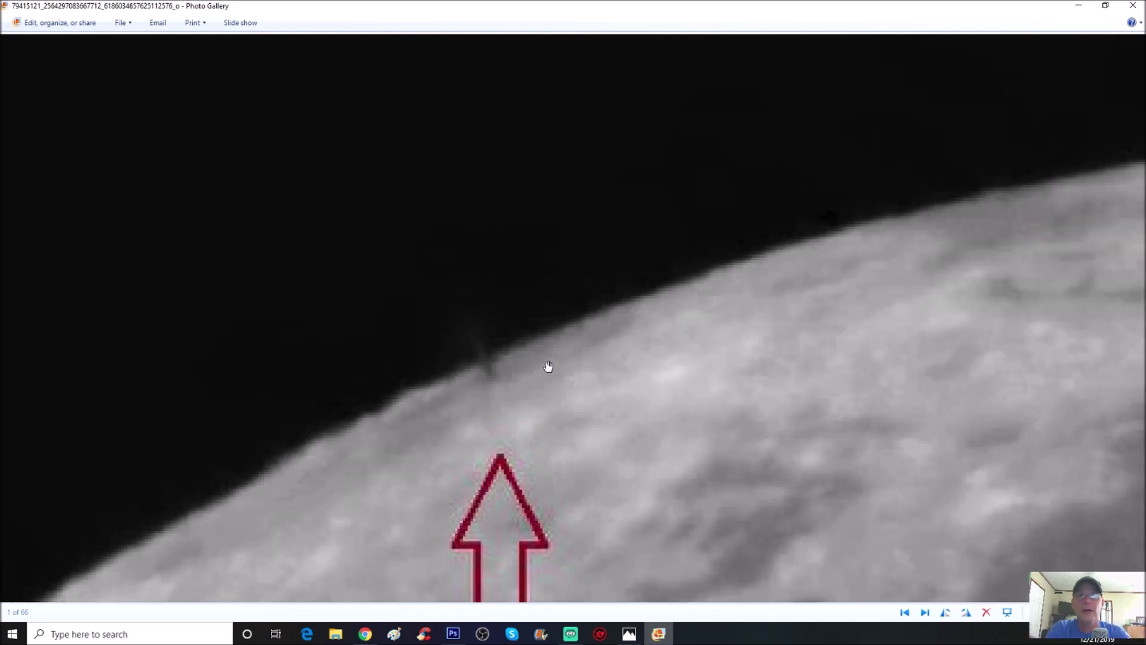
pyautogui.scroll(-1, 547, 367)
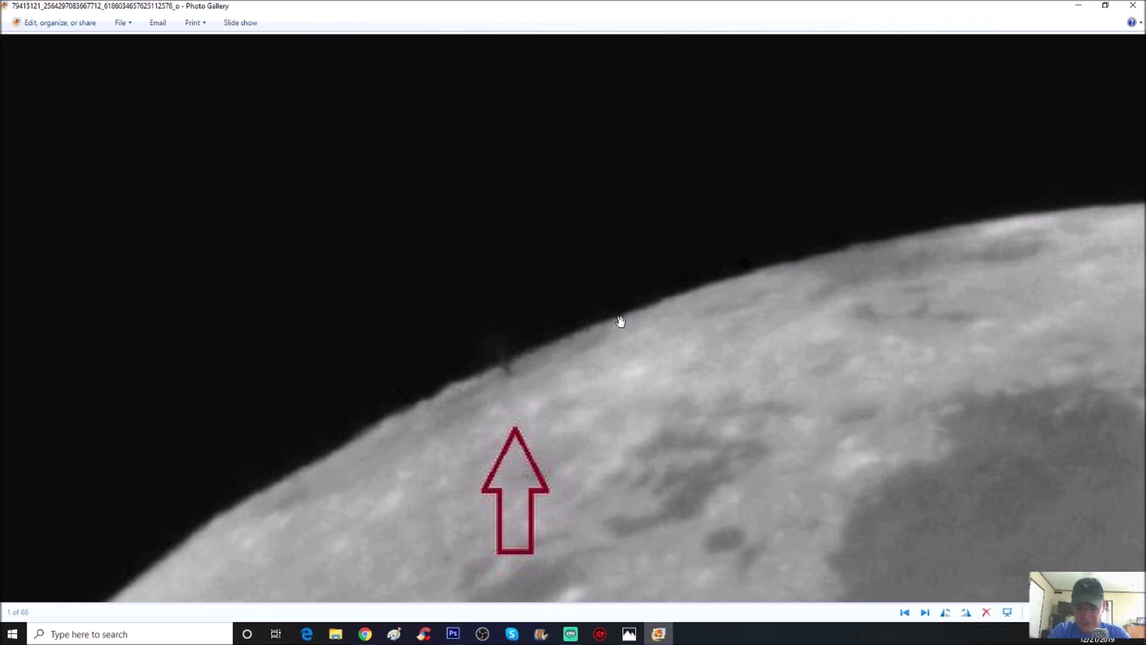
pyautogui.scroll(-1, 621, 322)
pyautogui.scroll(-3, 621, 321)
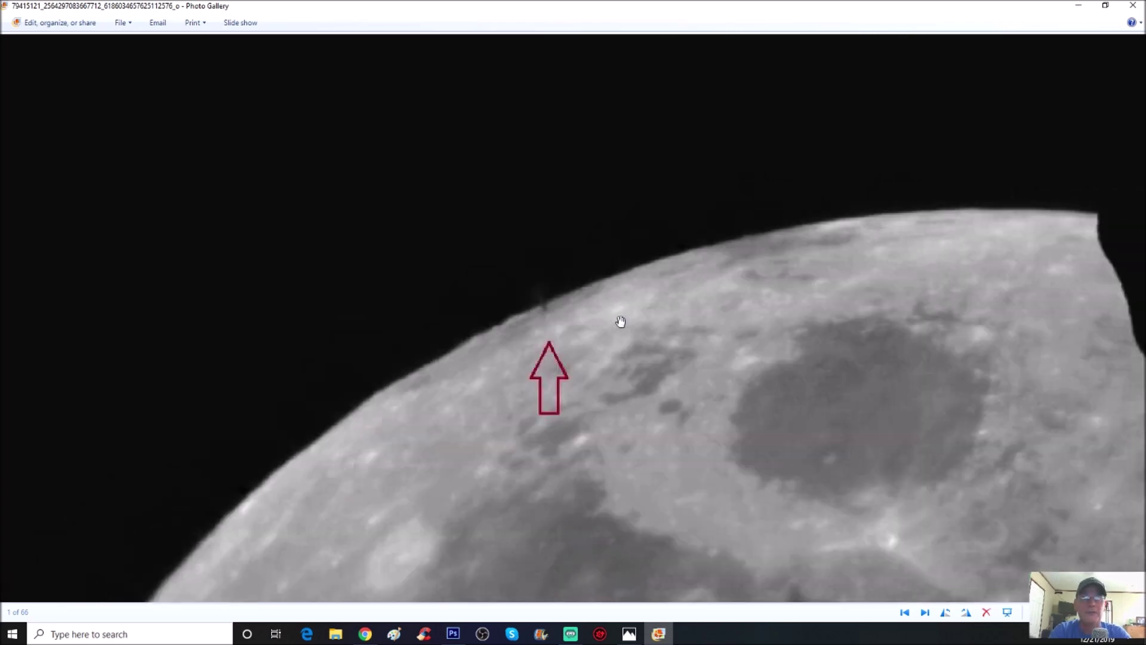
pyautogui.scroll(3, 595, 302)
pyautogui.scroll(3, 511, 349)
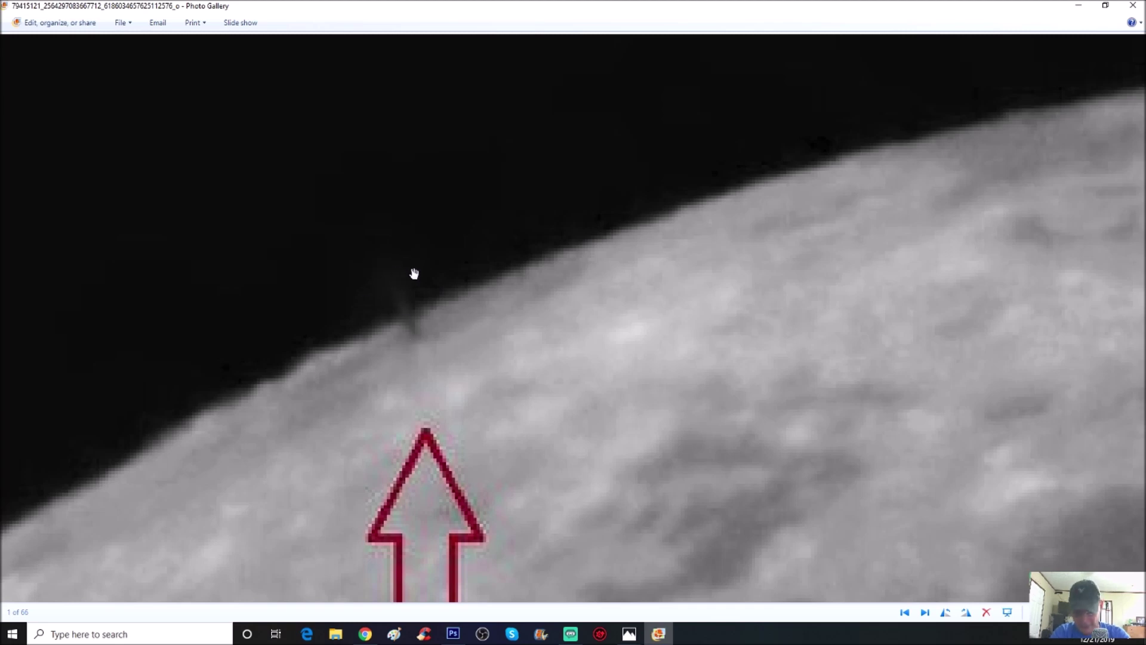
pyautogui.scroll(-5, 414, 274)
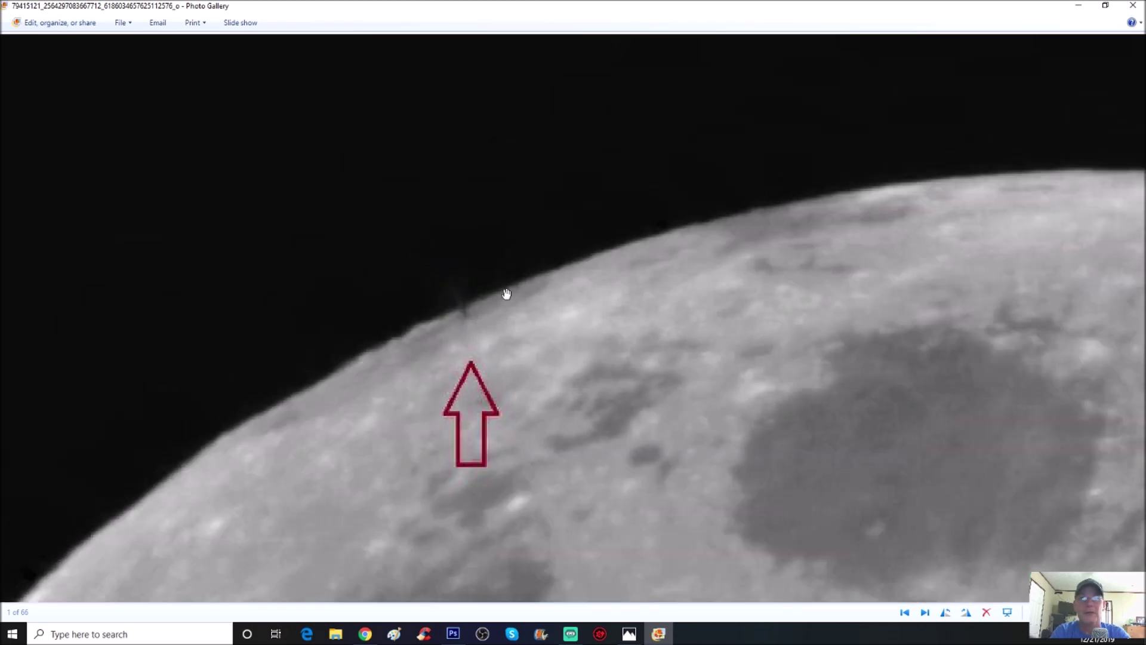
pyautogui.scroll(-3, 663, 292)
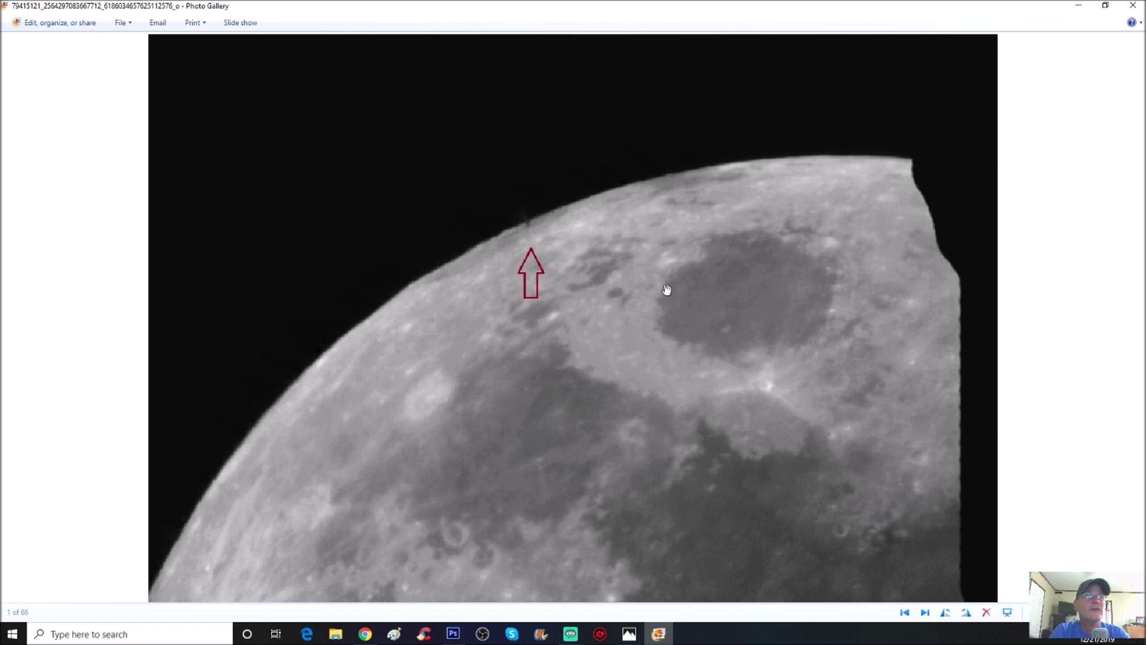
pyautogui.click(966, 613)
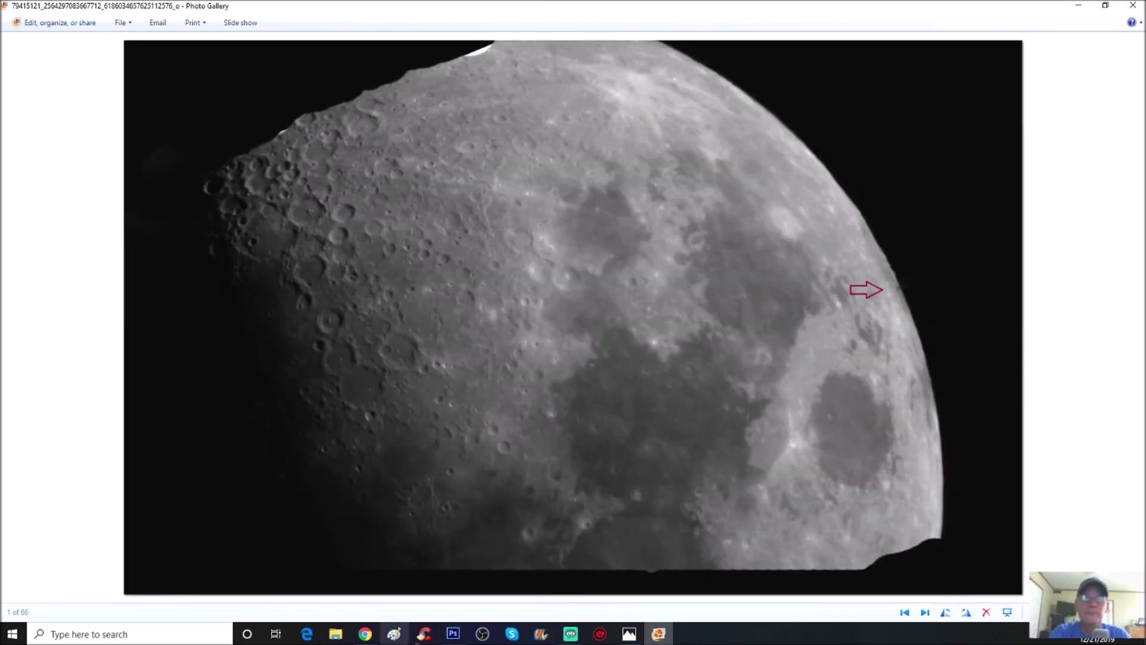
# Switch to Photoshop, revert to Snapshot 1 and zoom out to see the whole tilted moon
pyautogui.click(453, 633)
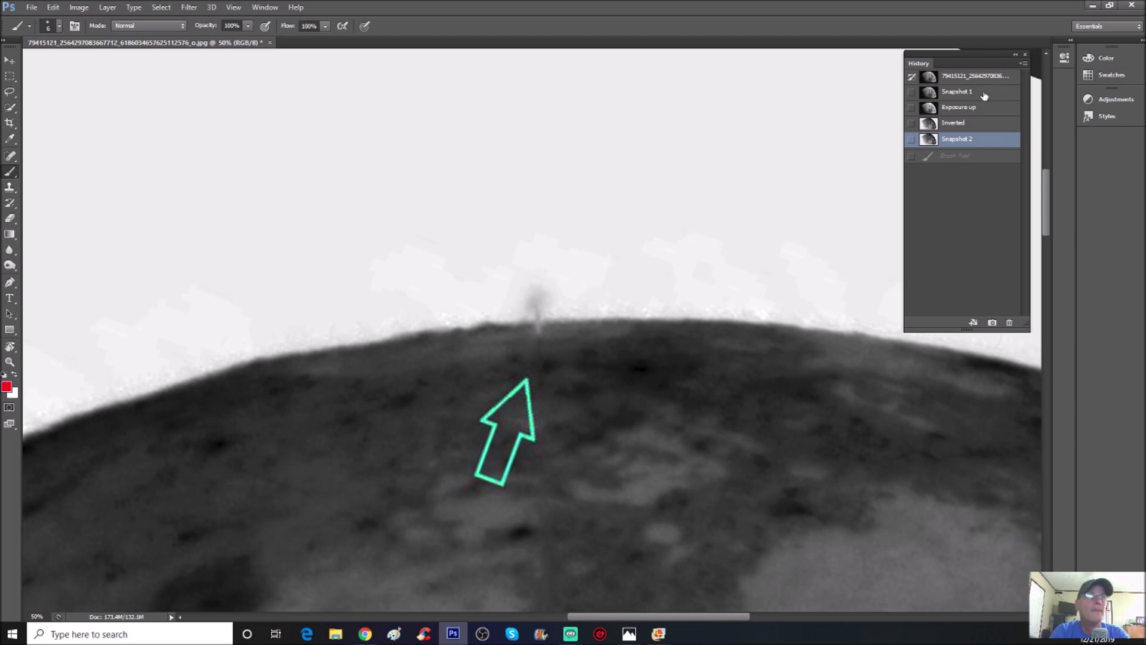
pyautogui.click(981, 94)
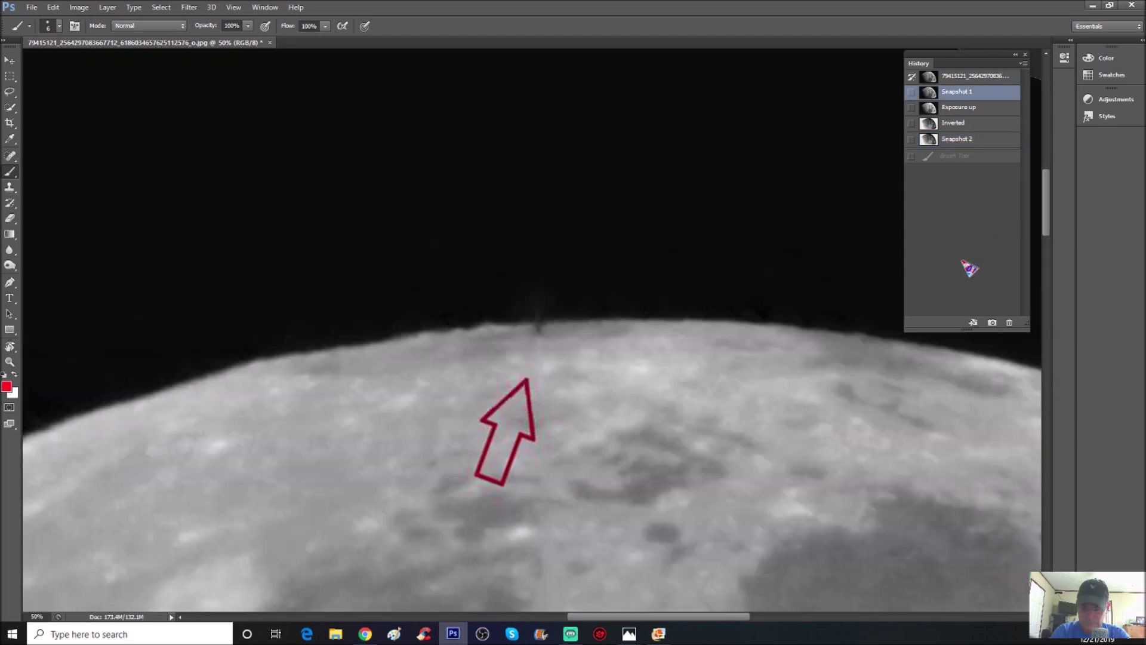
pyautogui.hotkey('ctrl', '-')
pyautogui.hotkey('ctrl', '-')
pyautogui.hotkey('ctrl', '-')
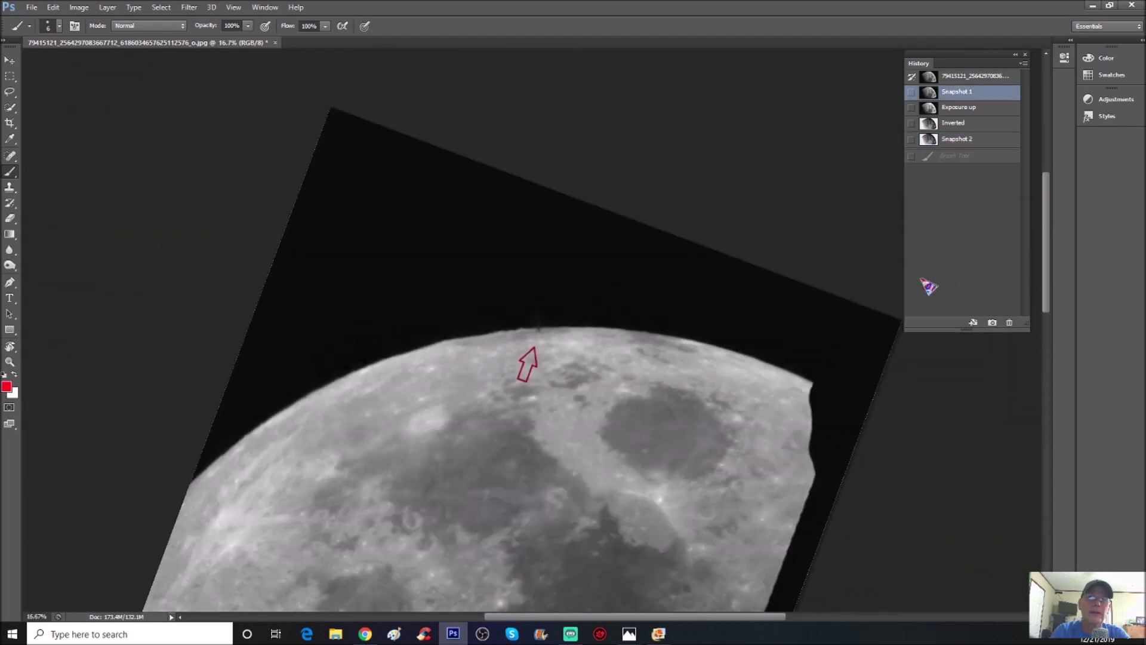
pyautogui.hotkey('ctrl', '-')
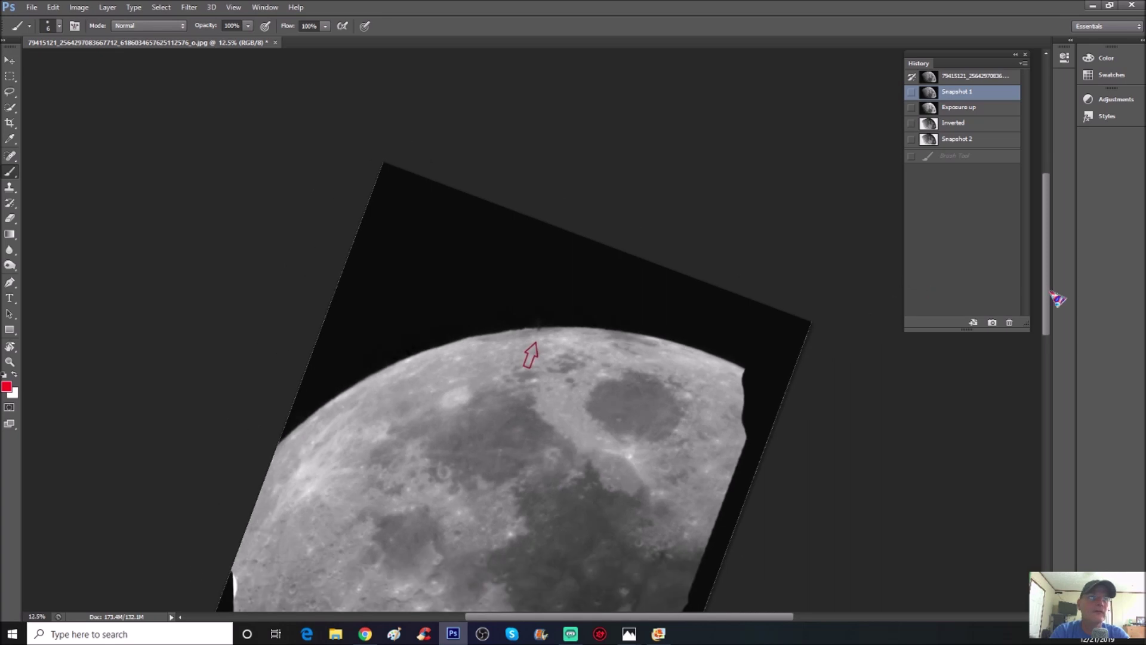
pyautogui.moveTo(1051, 295); pyautogui.dragTo(1063, 316)
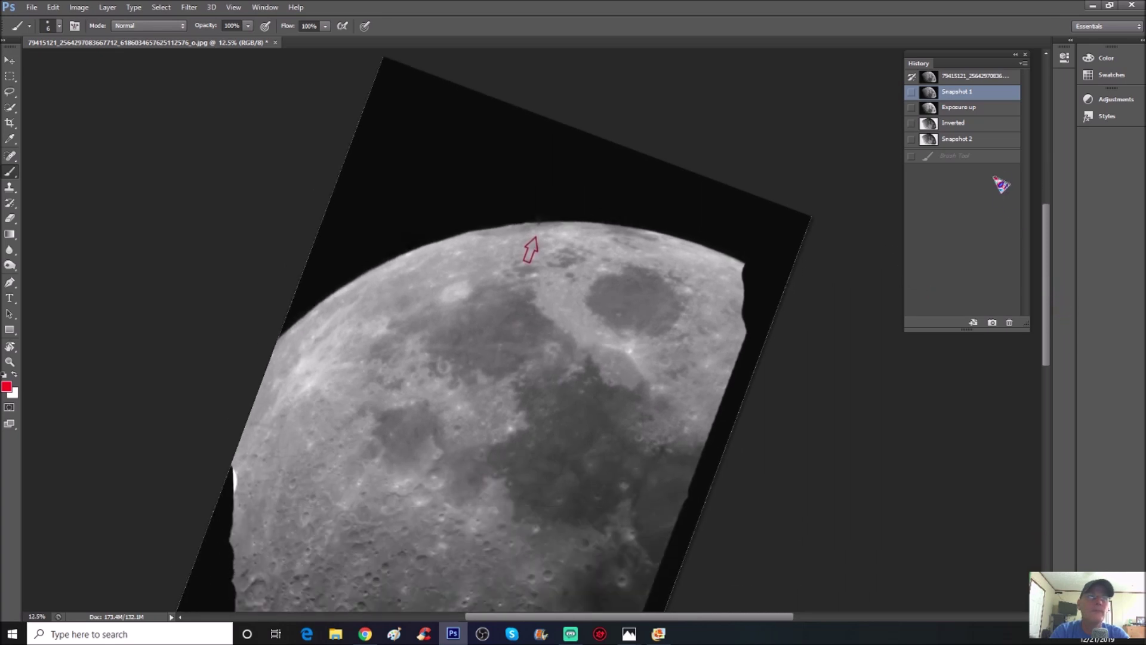
# Step through Exposure up to the Inverted state and zoom to 50% on the top edge
pyautogui.click(977, 110)
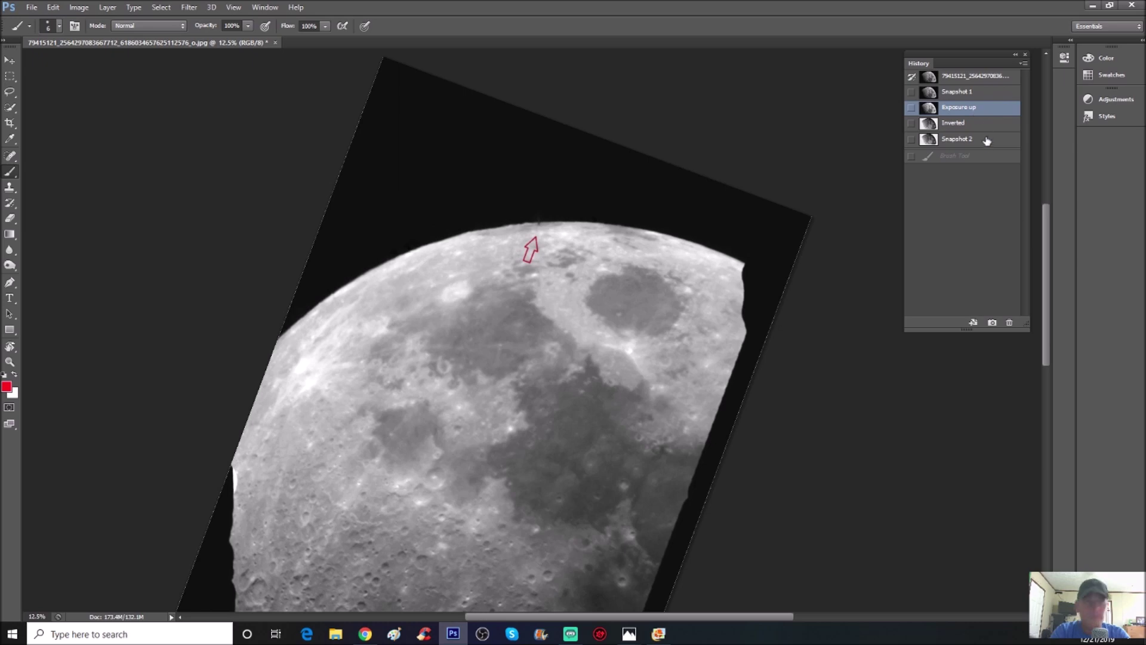
pyautogui.click(995, 126)
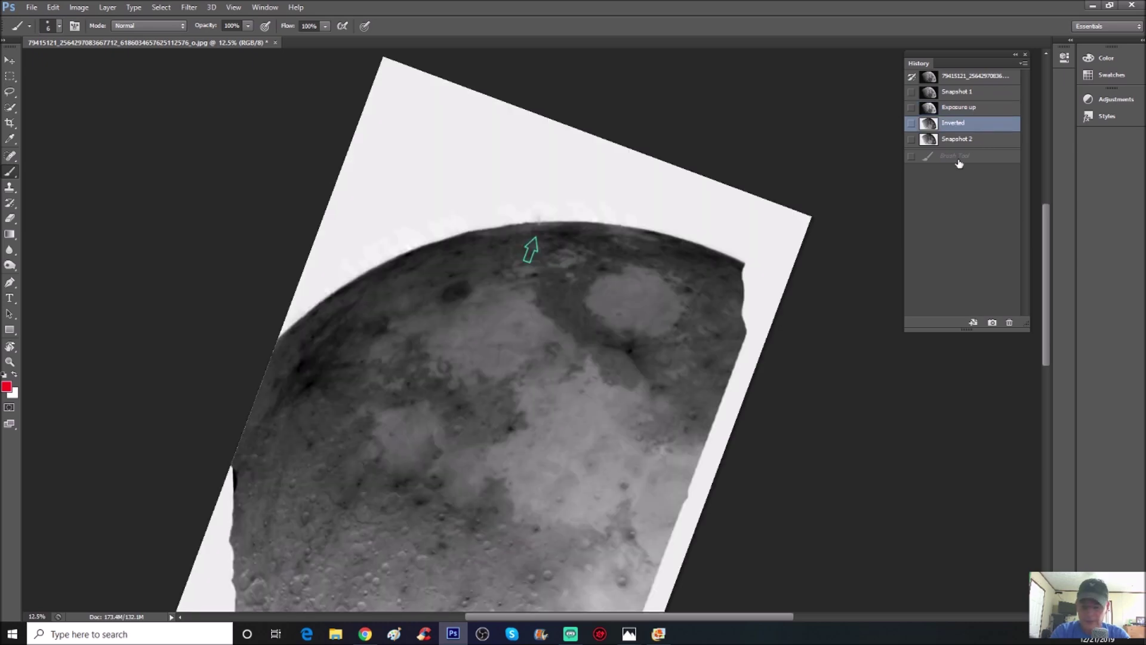
pyautogui.hotkey('ctrl', '+')
pyautogui.hotkey('ctrl', '+')
pyautogui.hotkey('ctrl', '+')
pyautogui.hotkey('ctrl', '+')
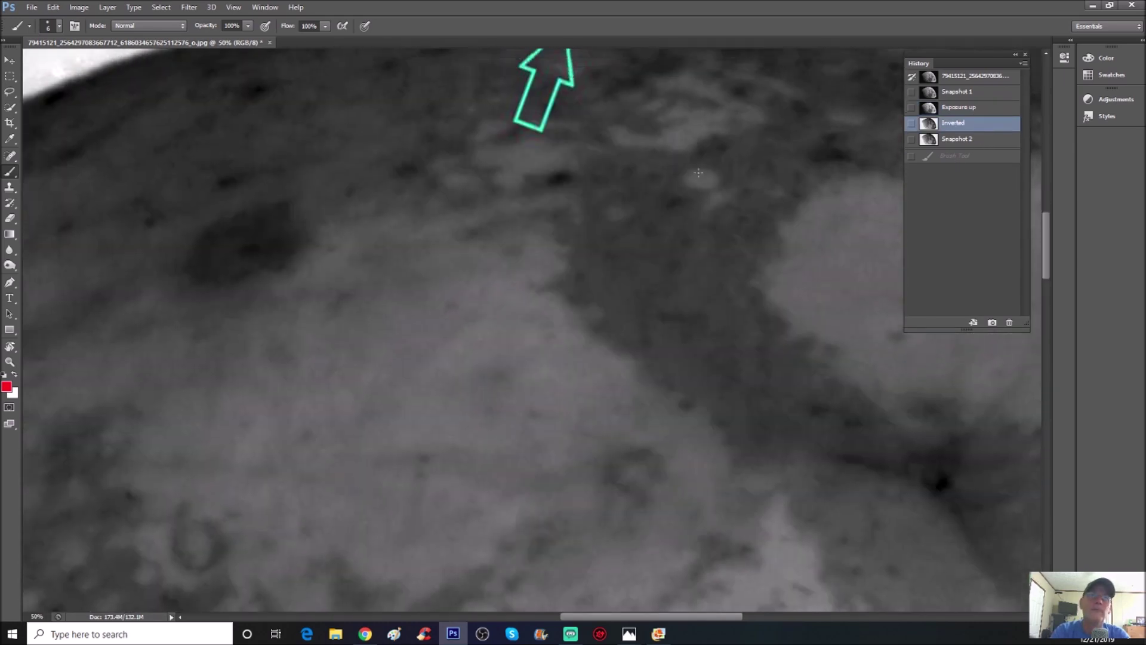
pyautogui.moveTo(1048, 274); pyautogui.dragTo(1061, 222)
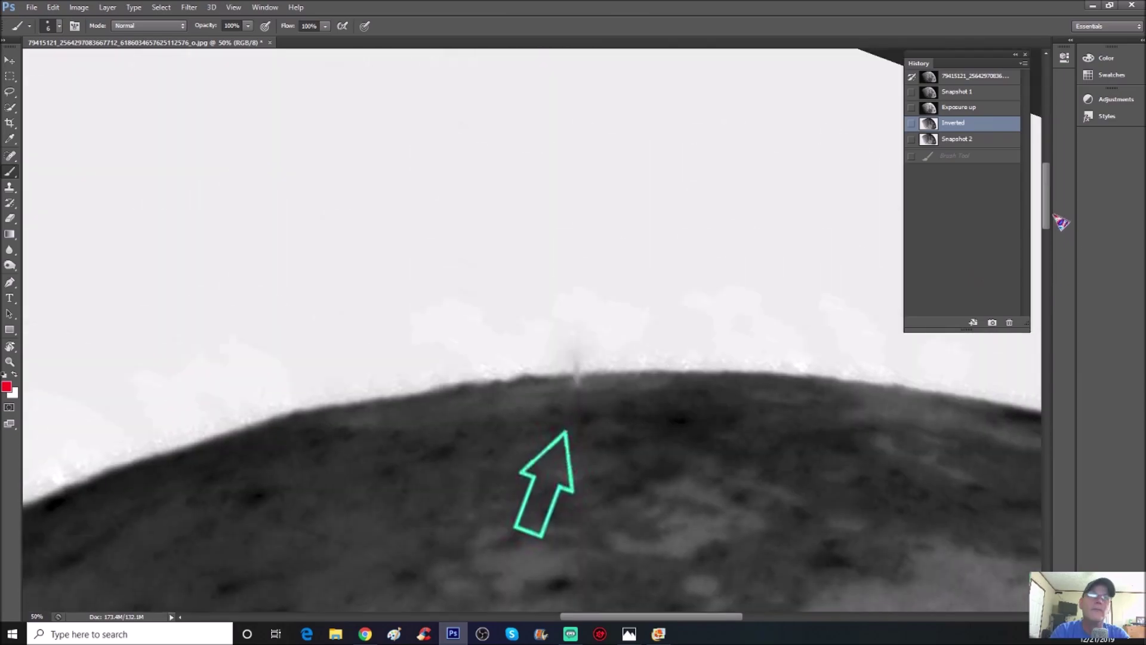